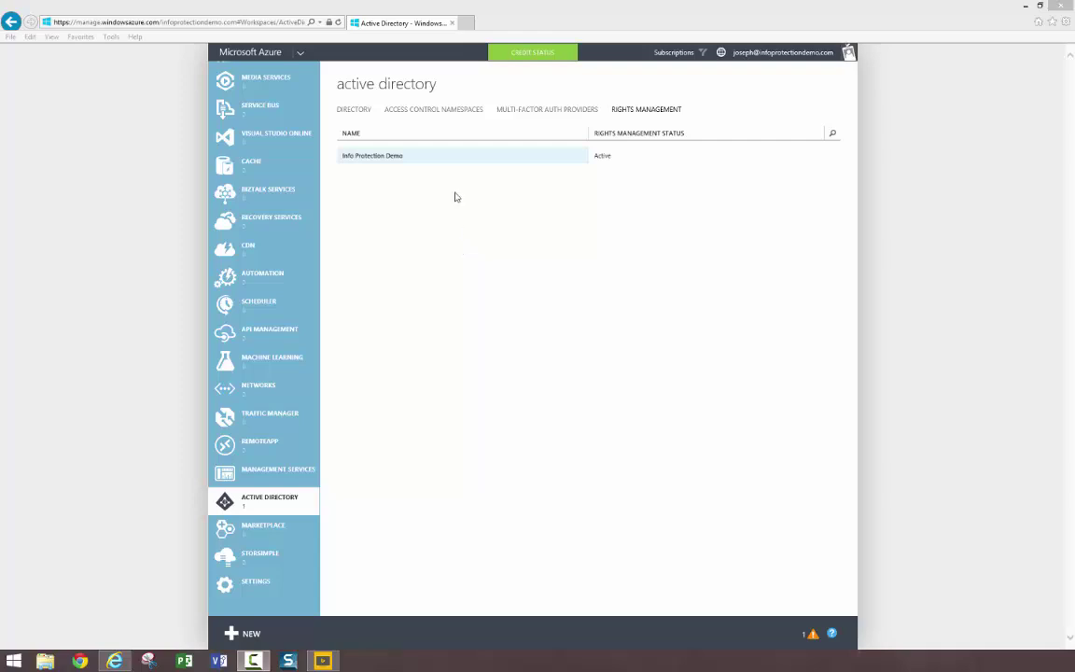
Step: In Info Protection Demo, add the English - United States template 'Legal Matters' described 'This template protects our legal documents'
click(454, 163)
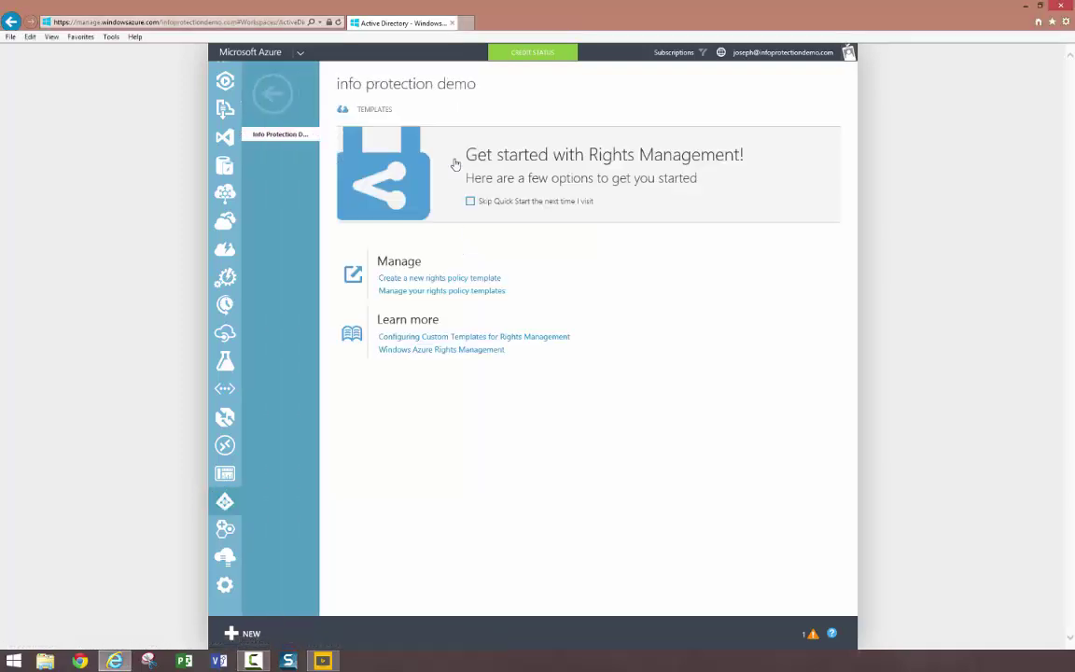
click(376, 111)
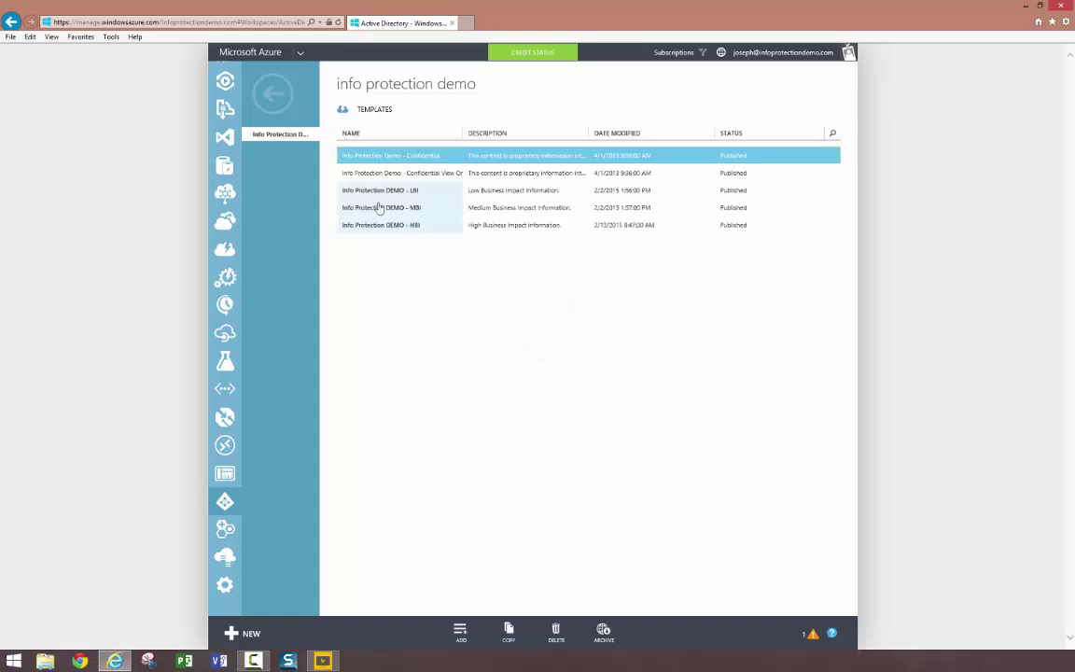
click(460, 633)
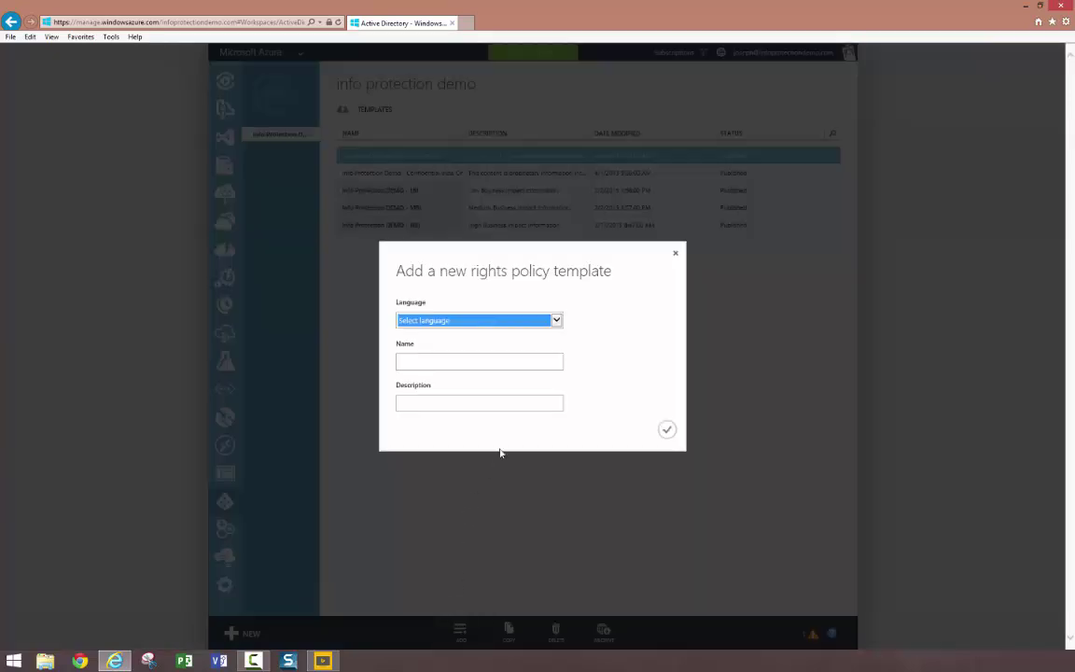
click(541, 322)
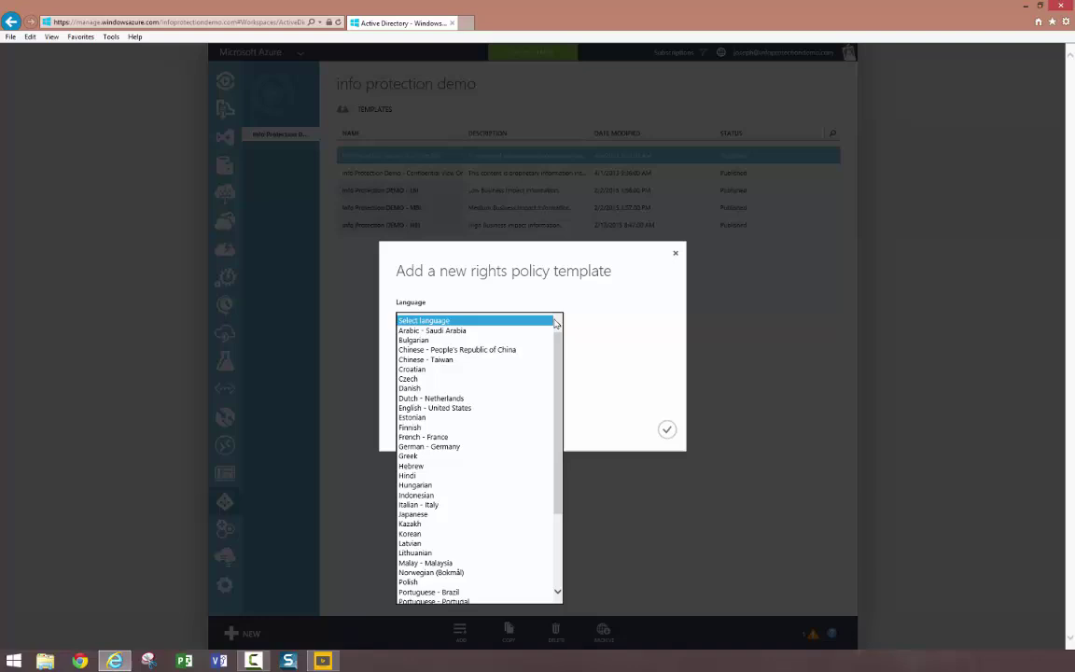
click(546, 408)
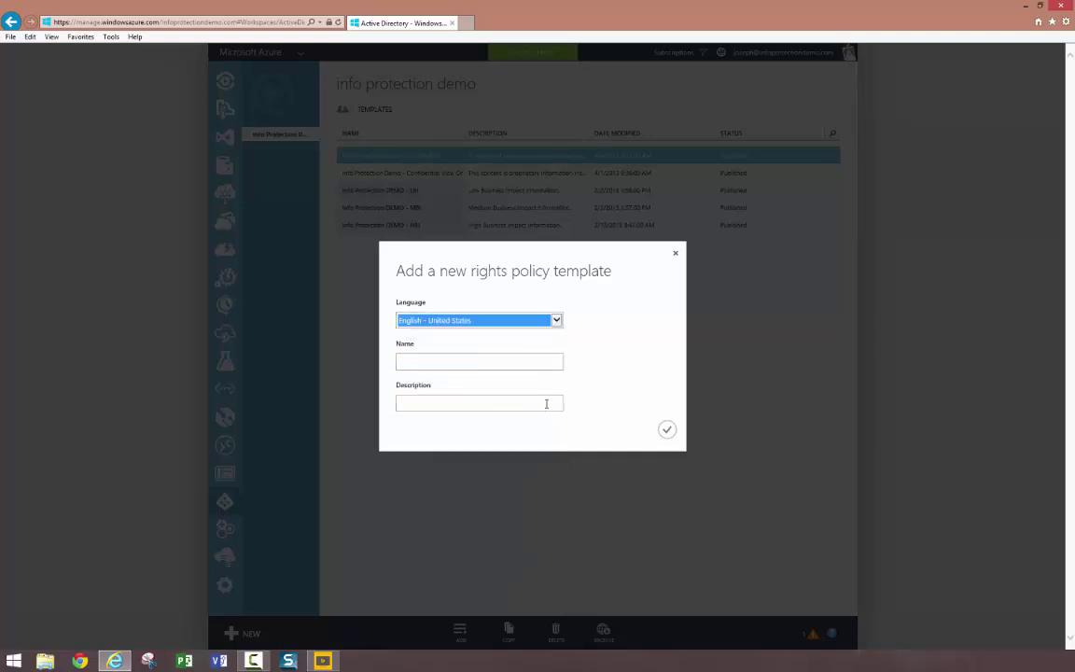
click(546, 359)
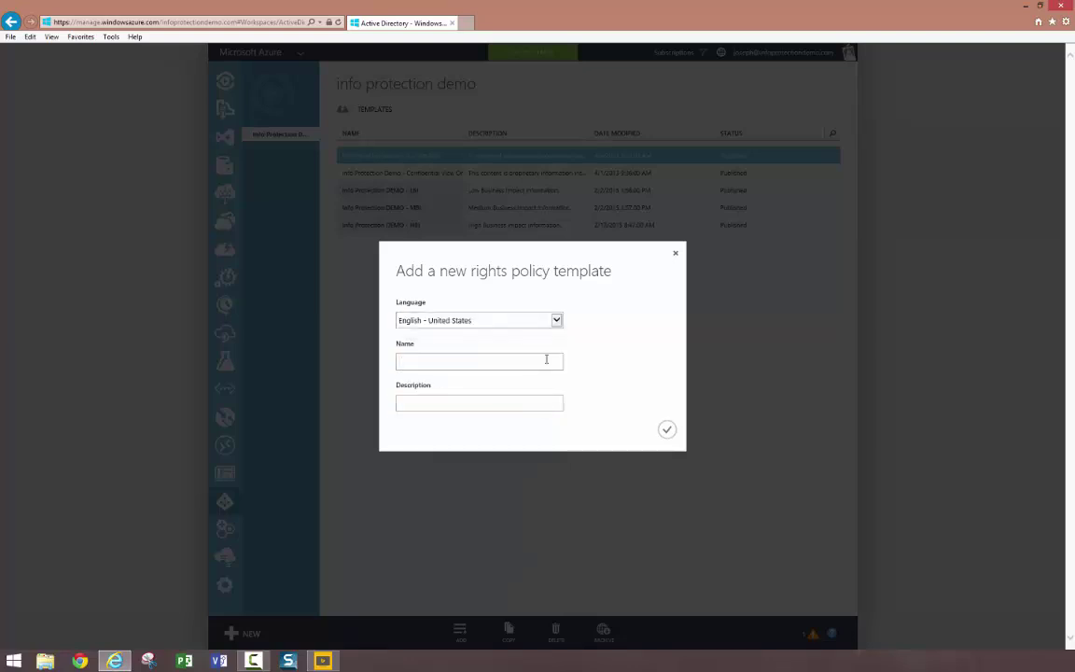
text(Legal Matters)
key(Tab)
text(This template protects our leg)
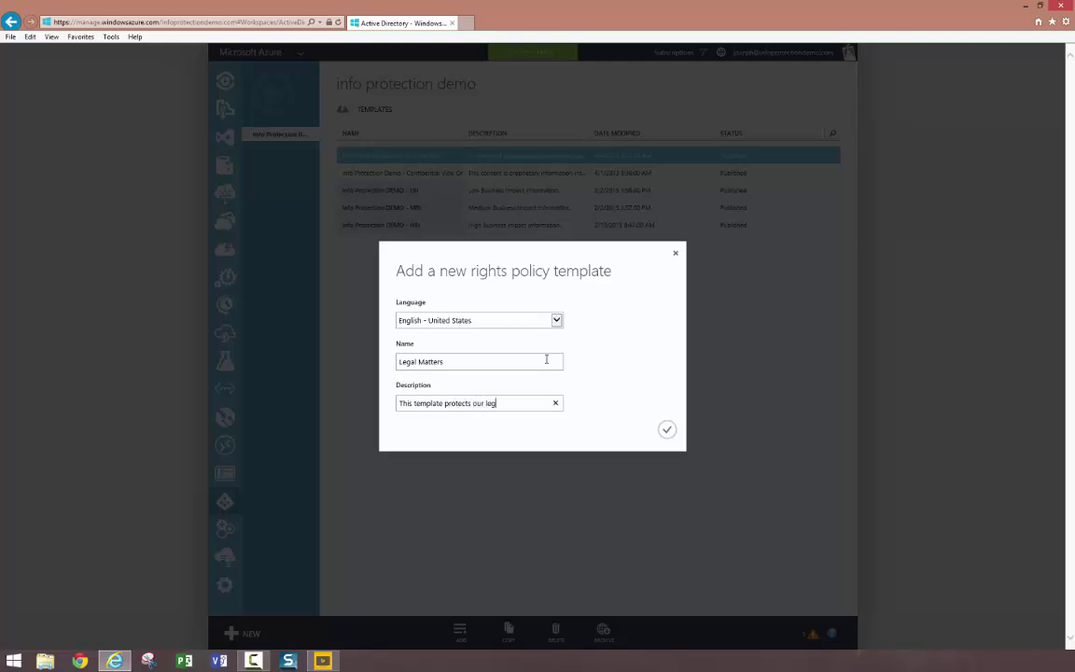
text(al documents)
click(666, 430)
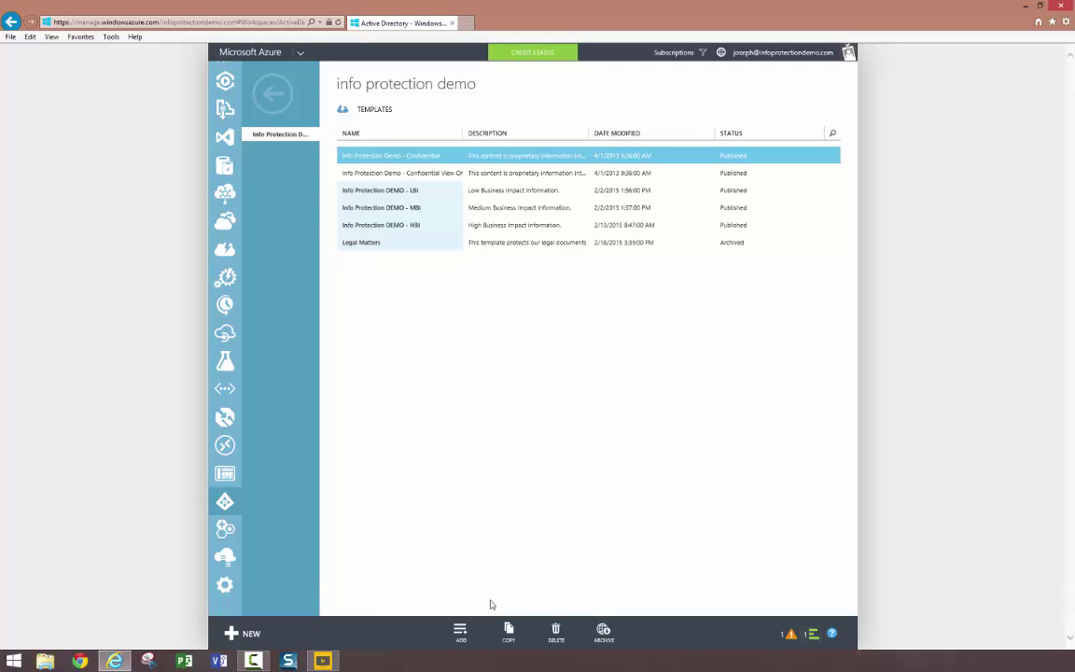
Step: Add the English - United States template 'Legal Matters View Only' describing view-only permission to sensitive legal documents
click(460, 632)
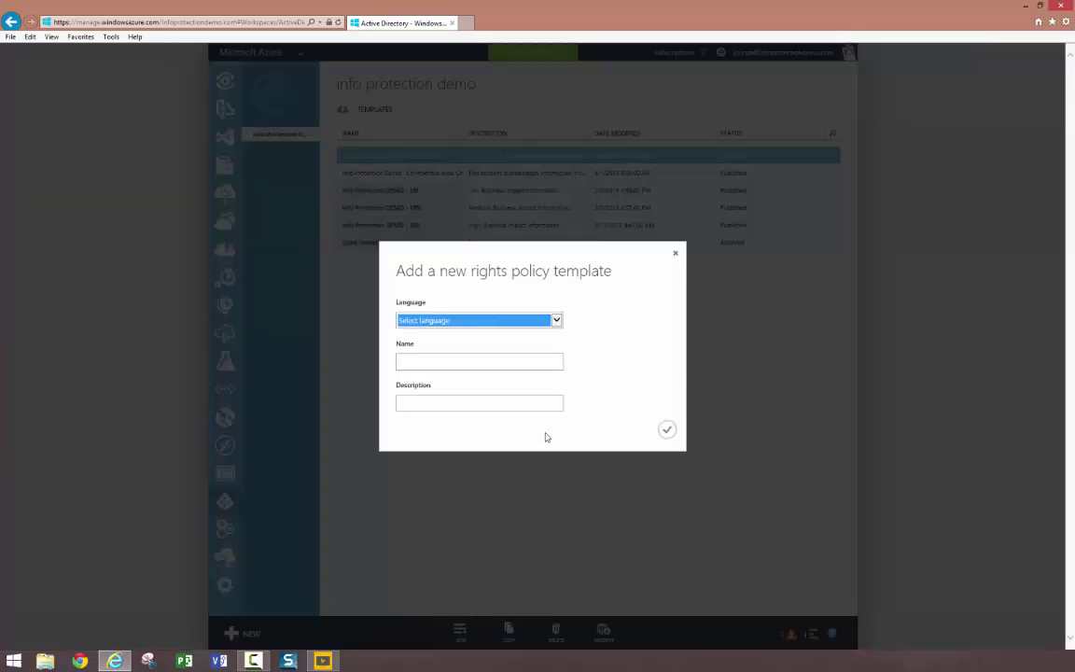
click(556, 320)
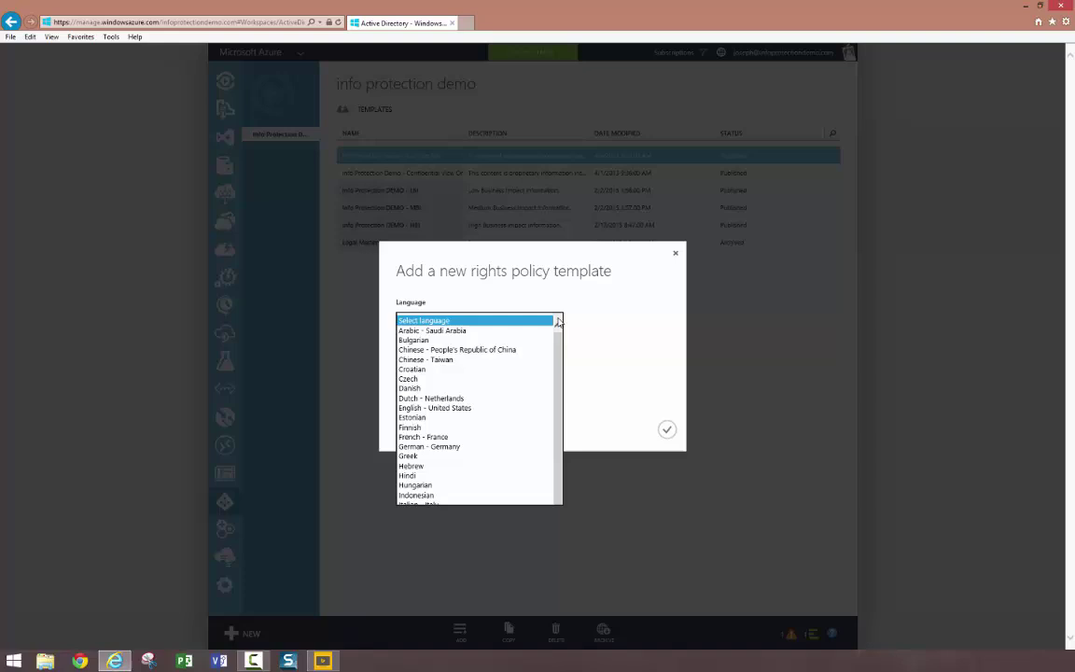
click(548, 404)
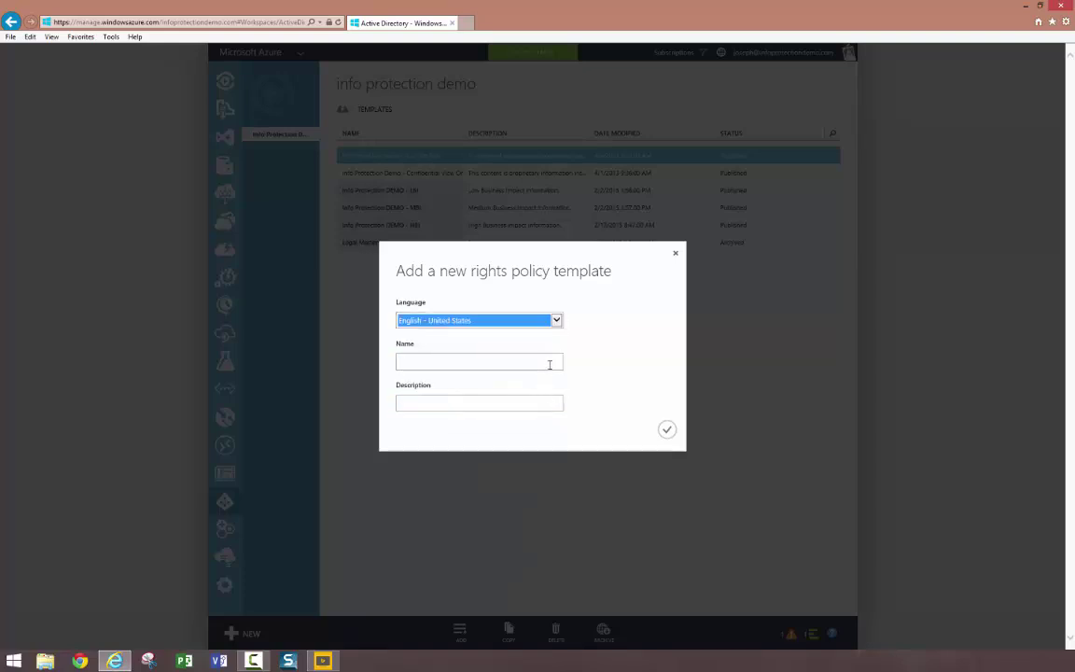
click(549, 362)
text(Legal Matter)
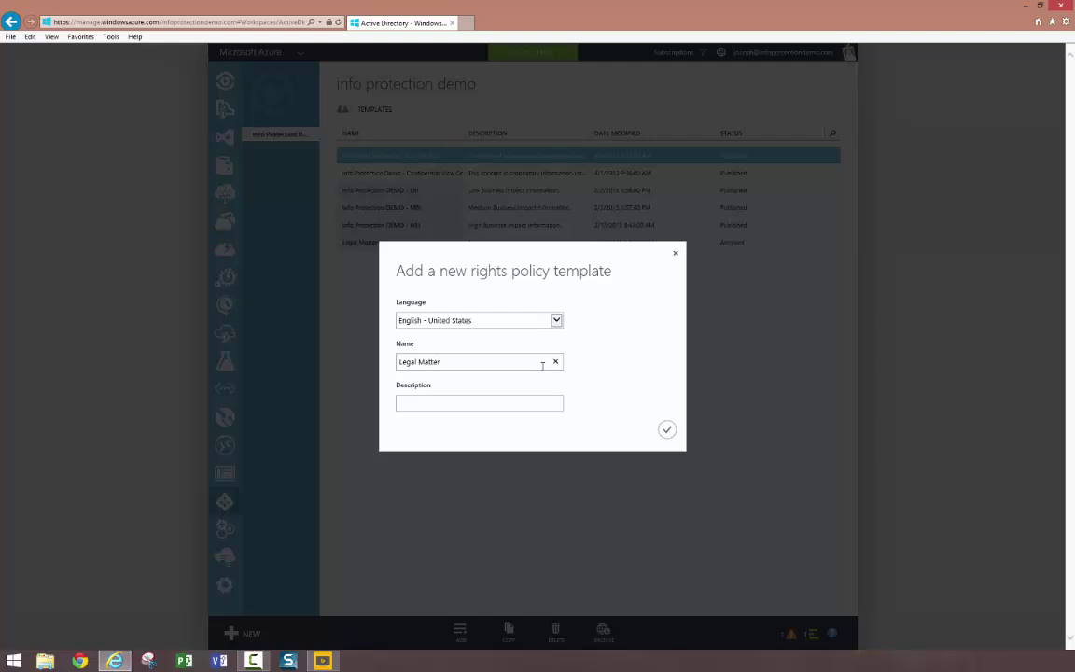
text(s View Only)
key(Tab)
text(This template provides only vie)
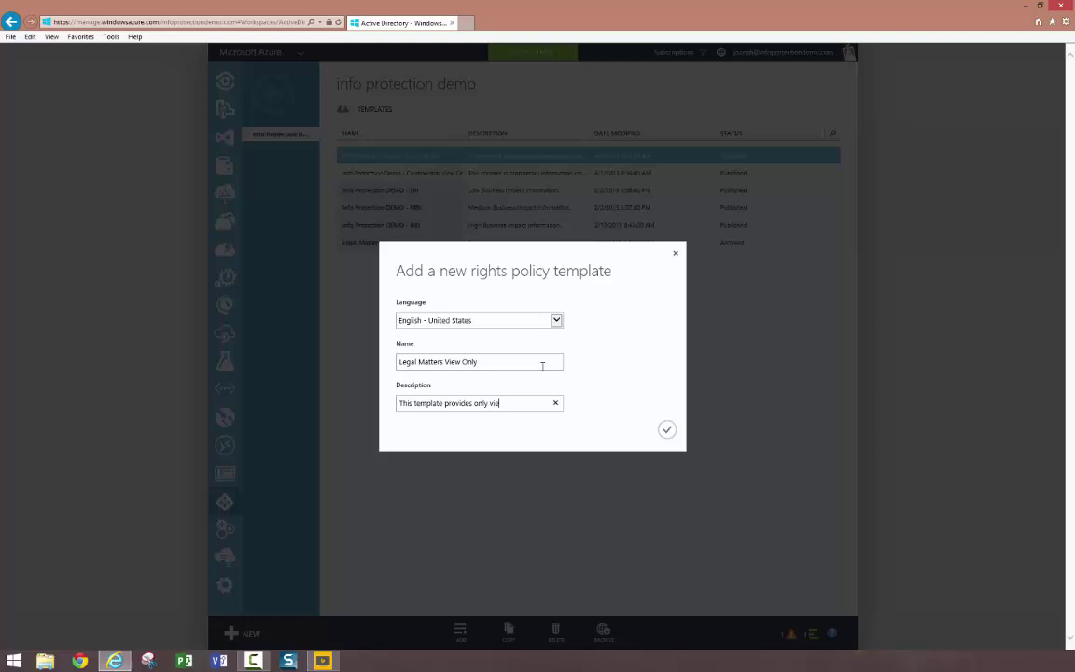
text(w permission to sensitive)
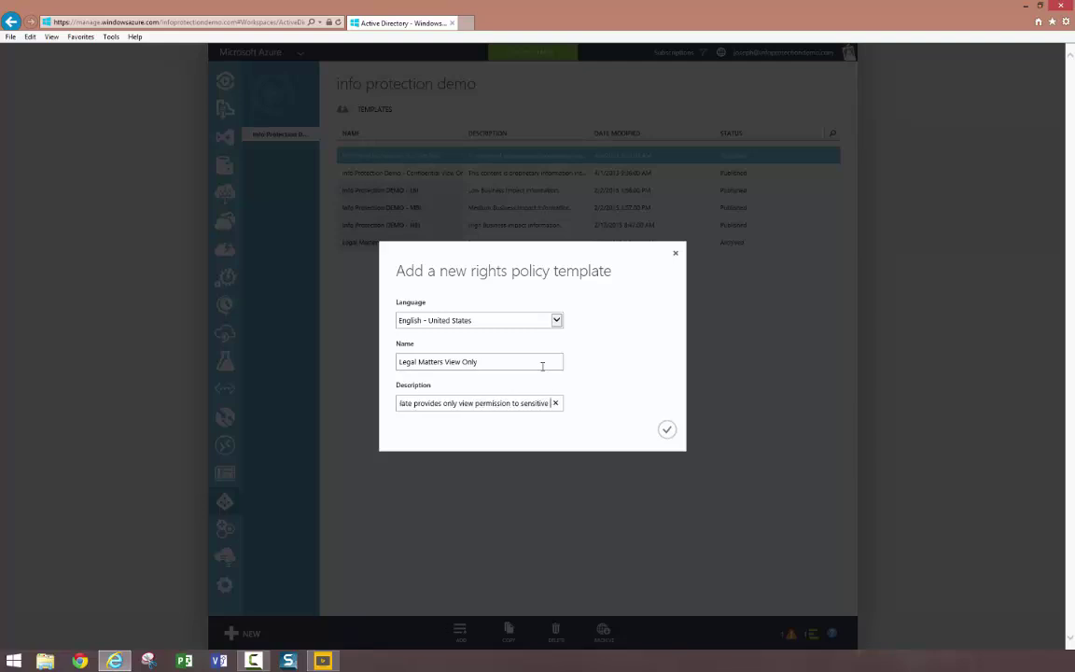
text( legal documents)
click(667, 429)
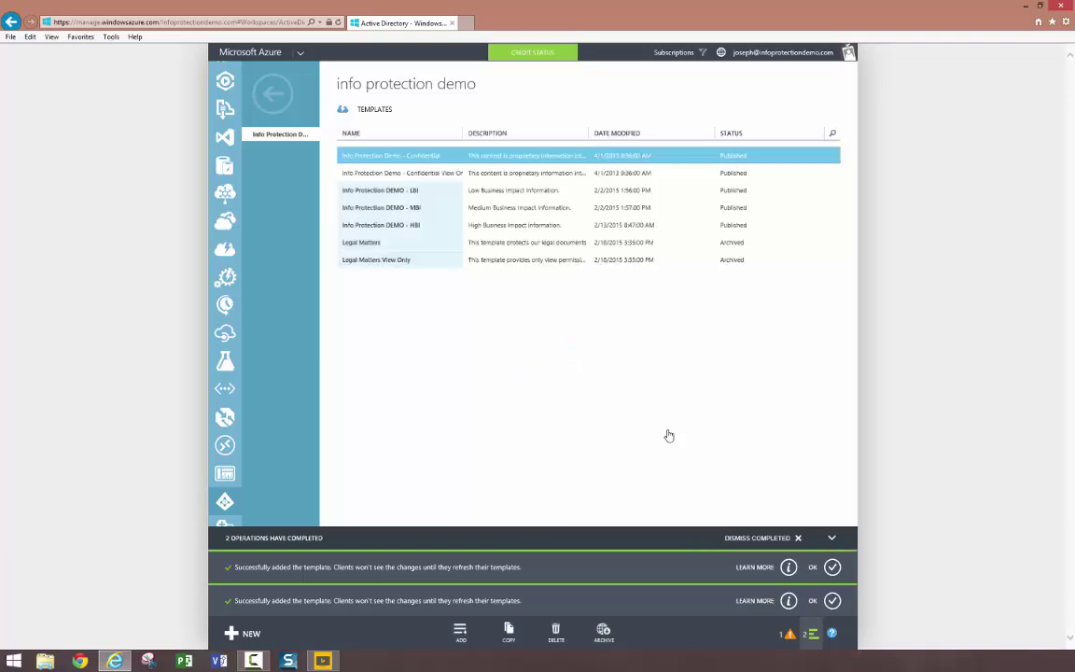
Step: Select the Legal and Executives groups as users of the Legal Matters template
click(597, 242)
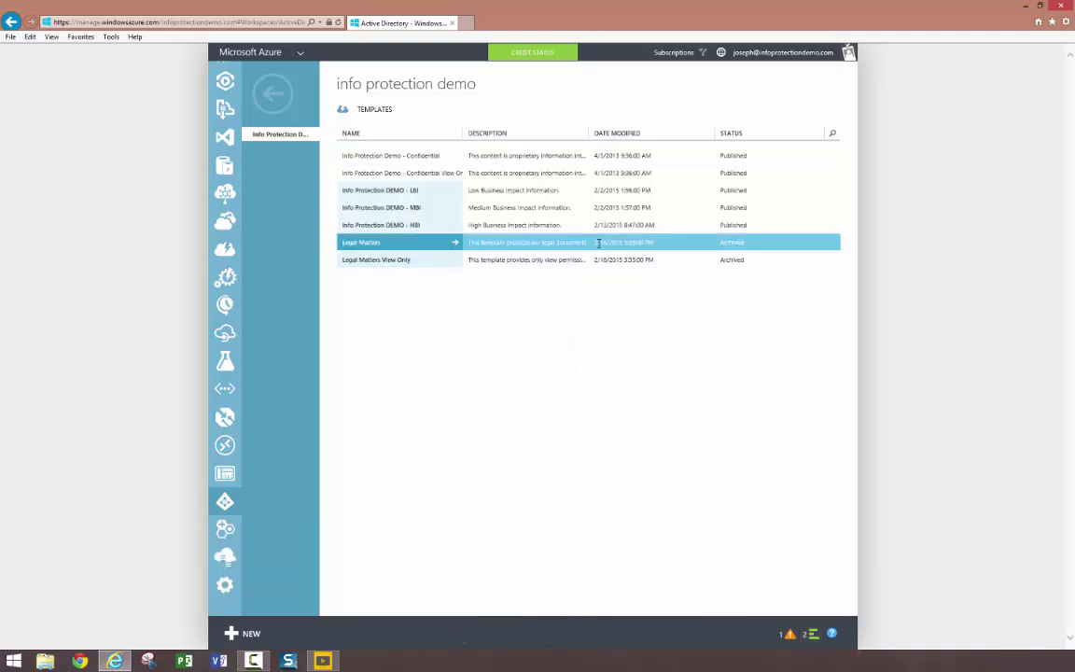
click(451, 244)
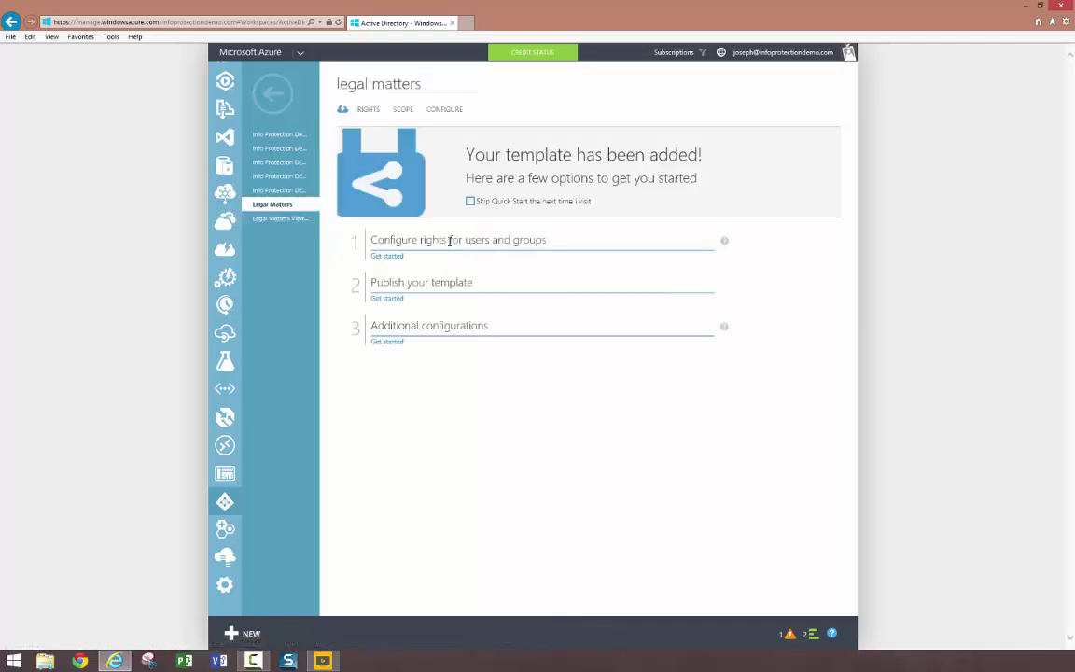
click(388, 255)
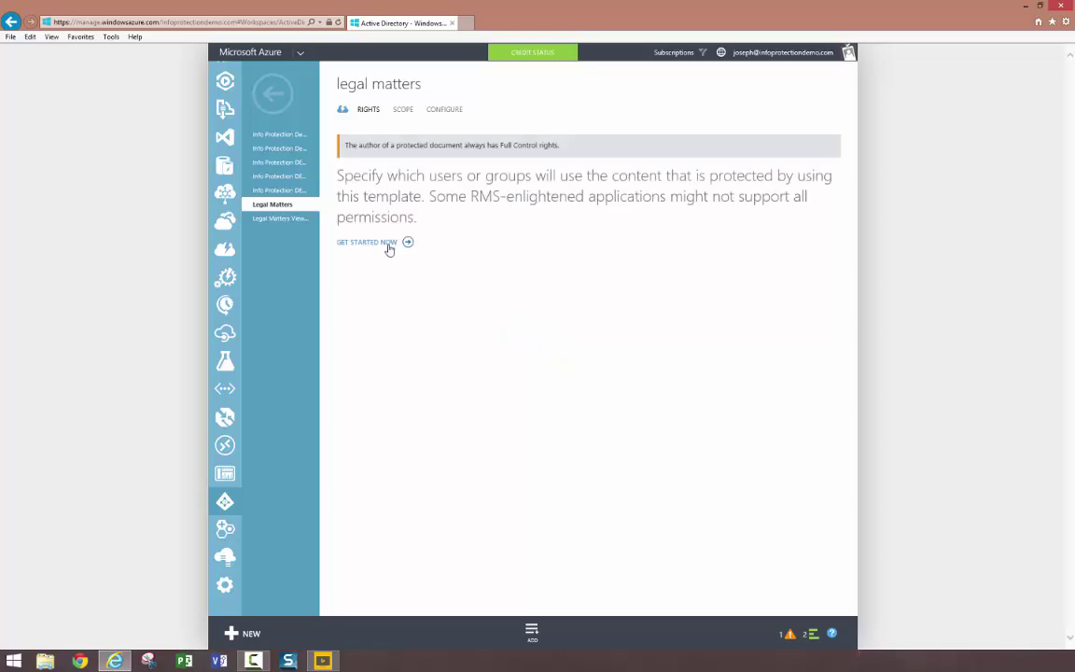
click(390, 247)
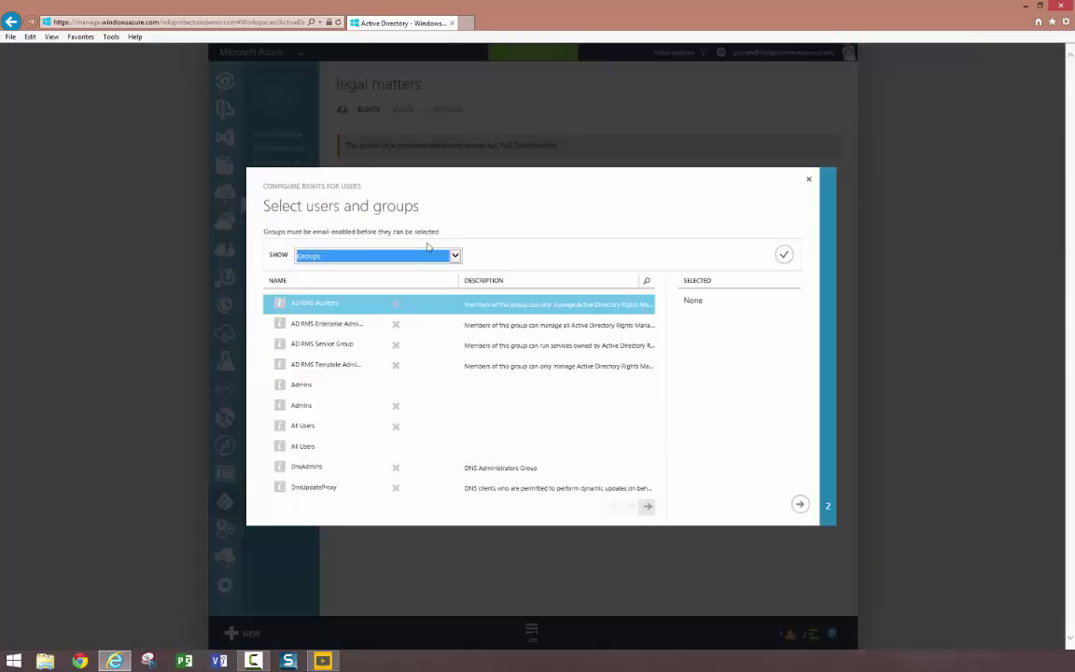
click(645, 281)
text(legal)
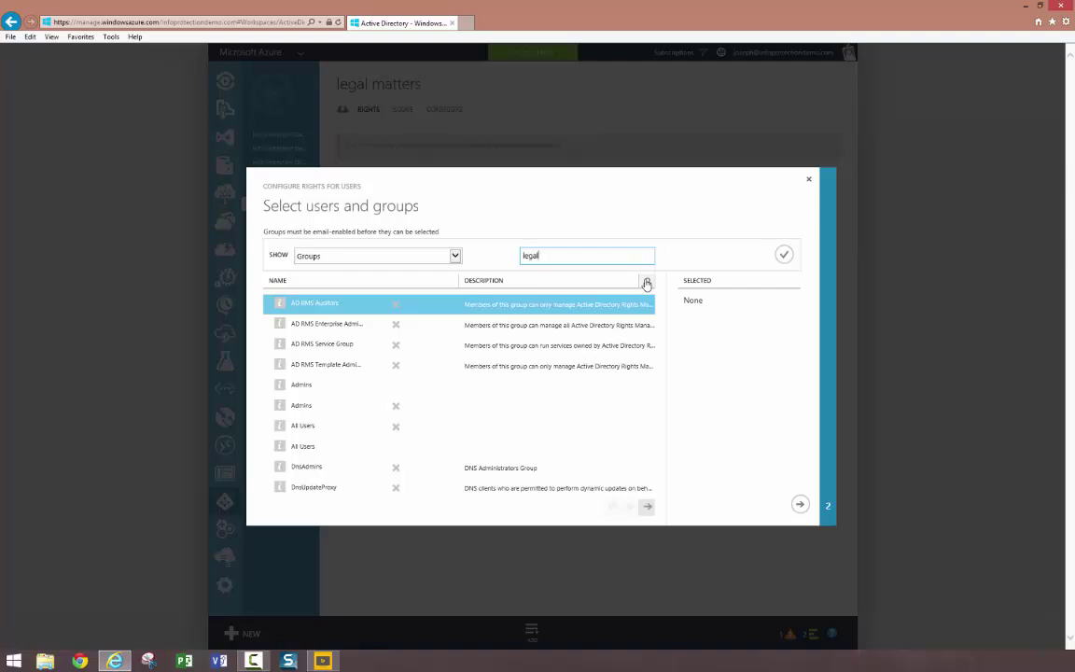
click(646, 281)
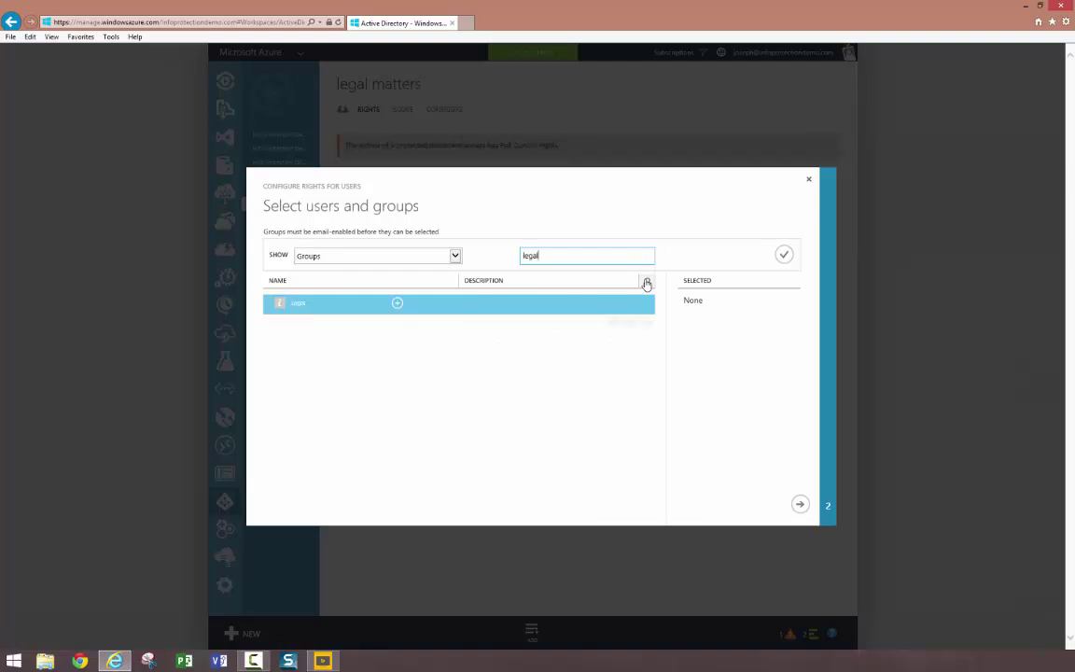
click(395, 305)
double_click(563, 258)
text(exec)
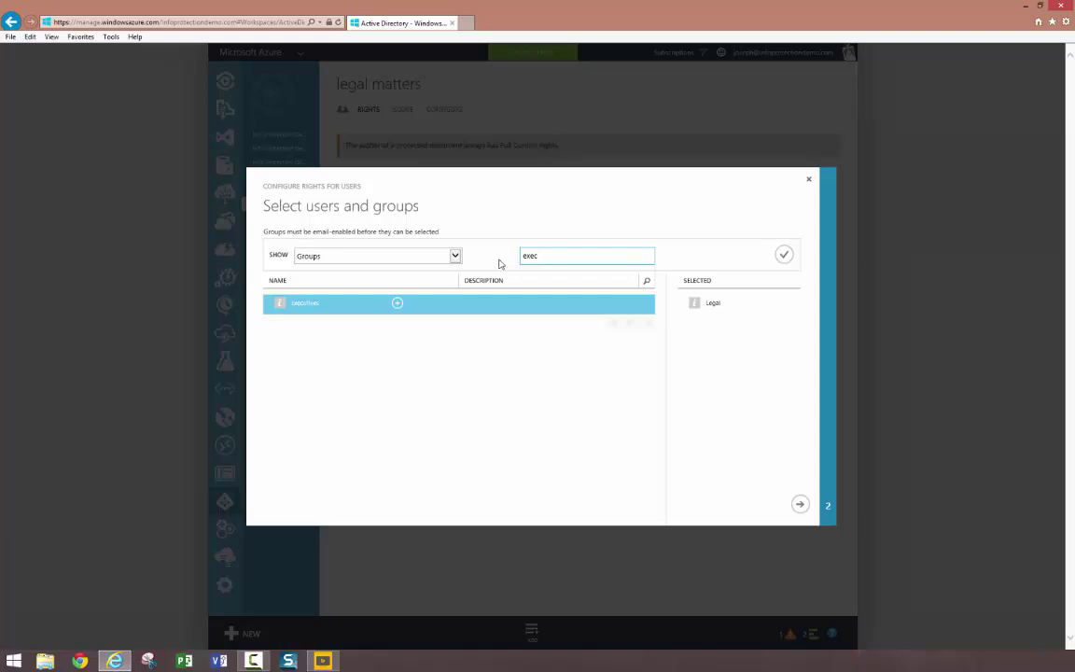
click(396, 304)
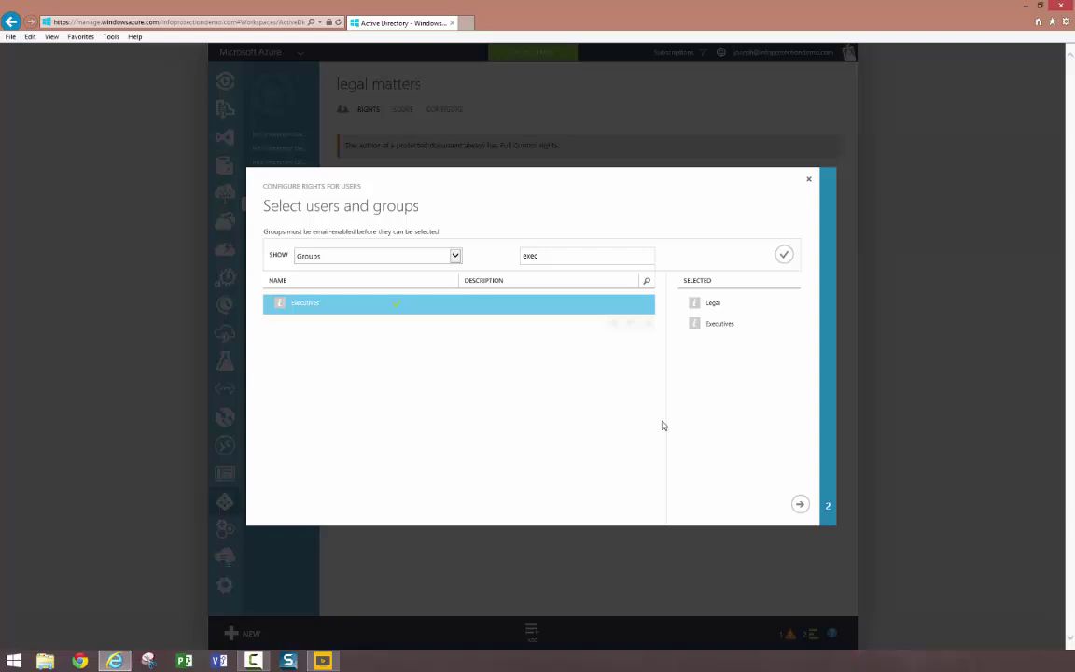
Step: Grant both groups Reviewer rights instead of Viewer and clear the notifications
click(800, 504)
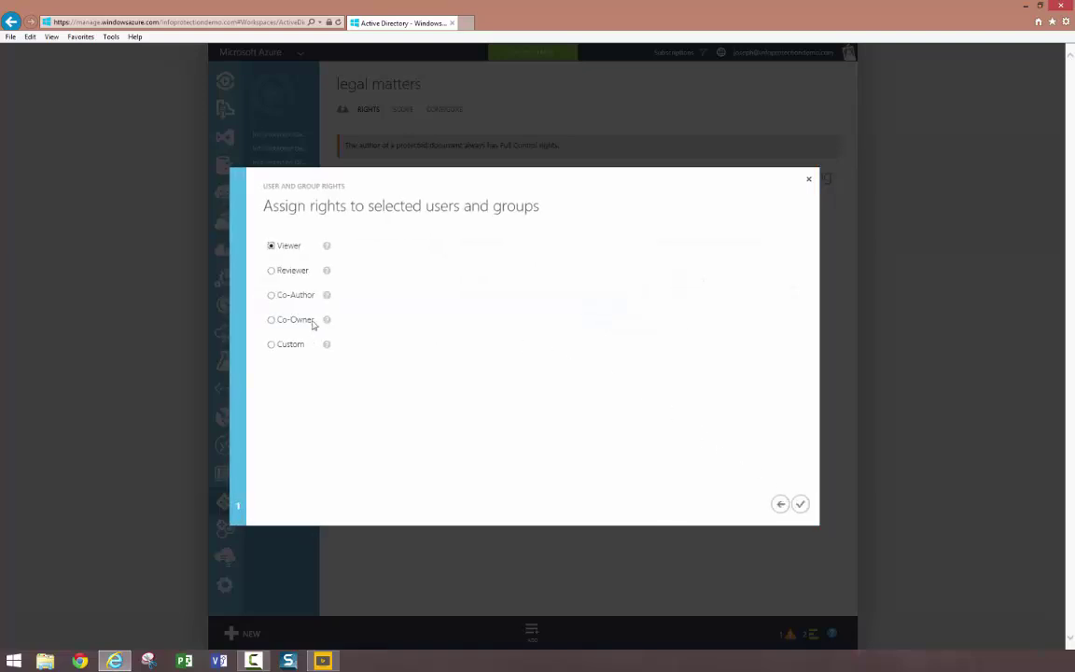
click(291, 271)
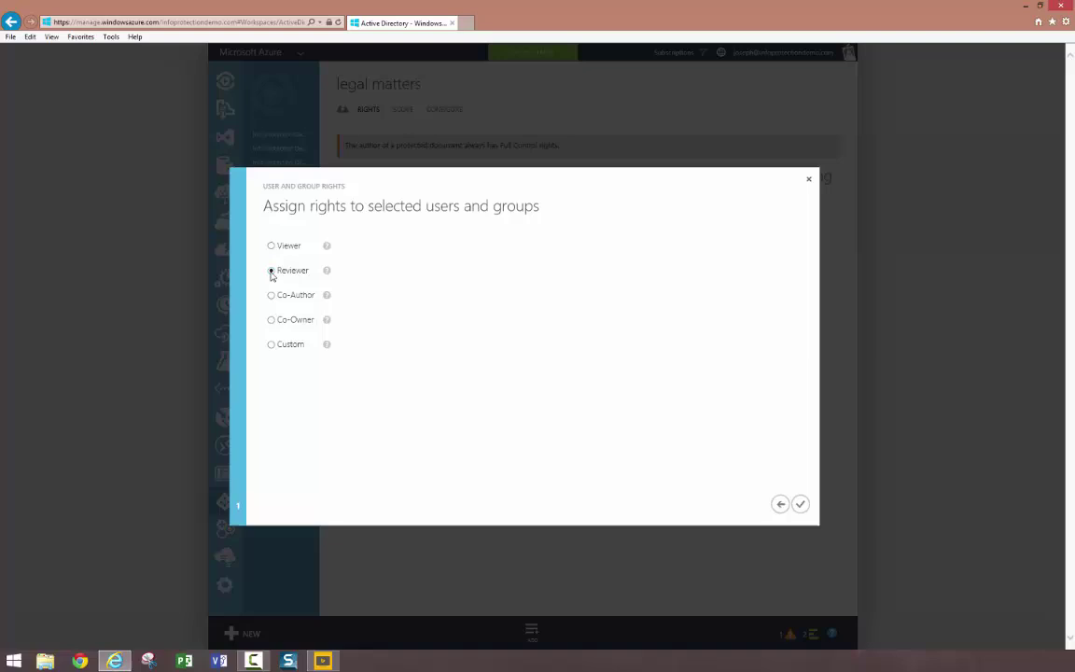
click(798, 504)
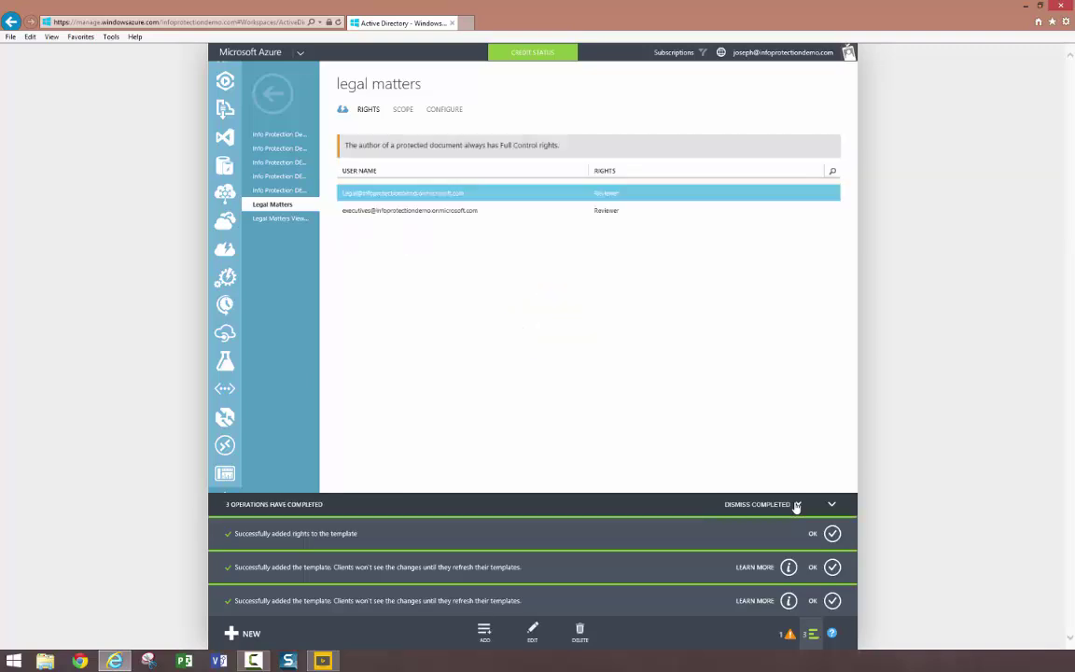
click(797, 505)
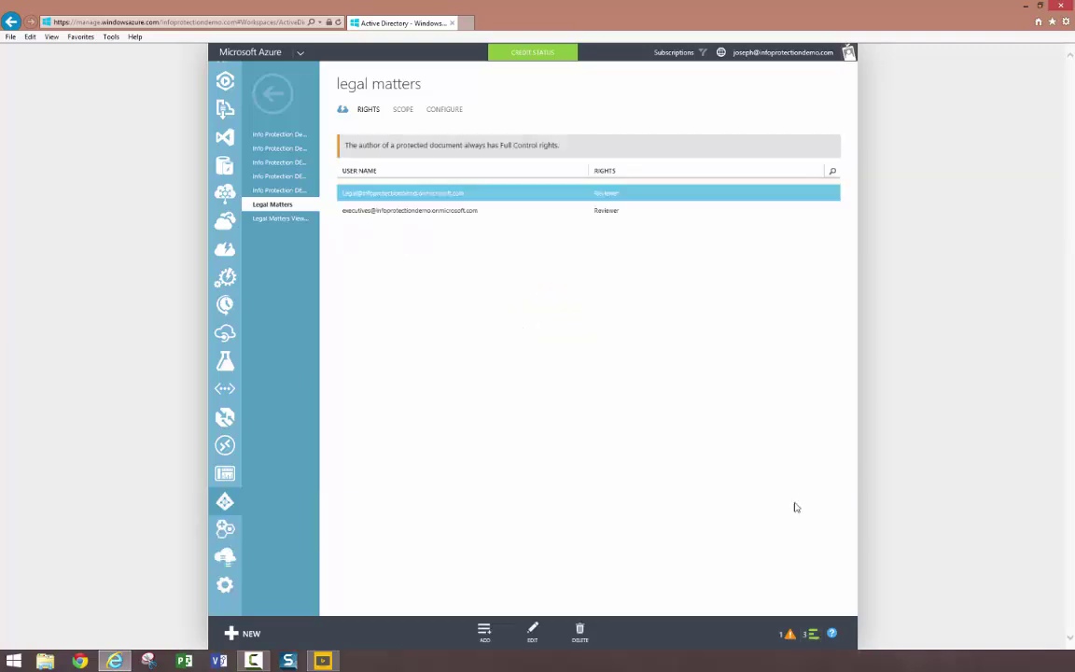
Step: Add the Legal and Executives groups to Legal Matters View Only with Viewer rights
click(303, 220)
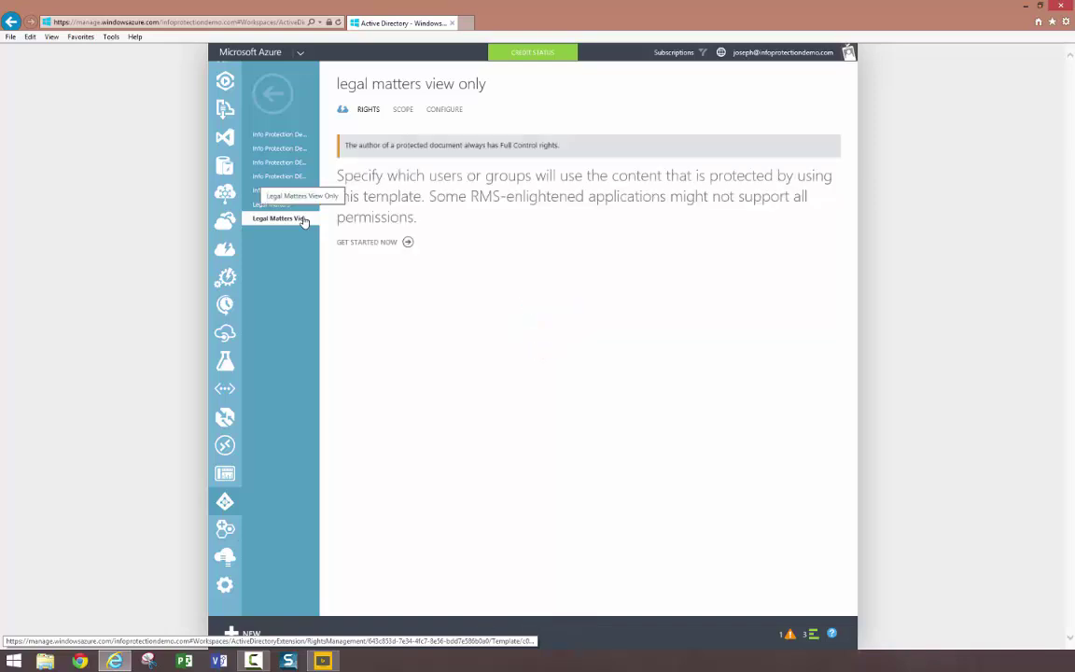
click(364, 242)
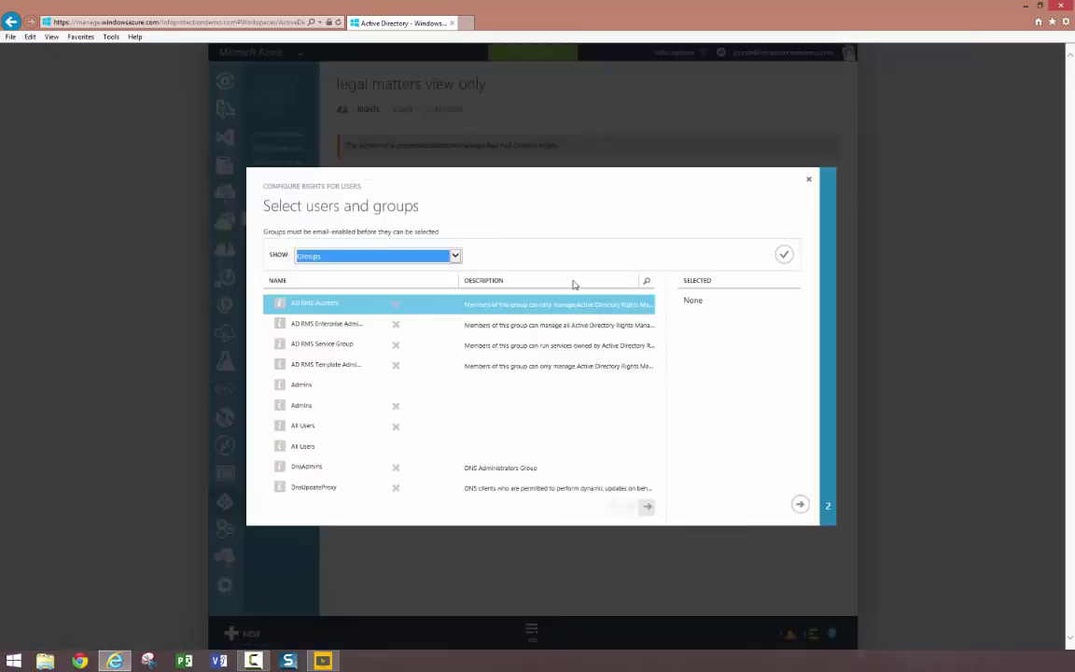
click(646, 283)
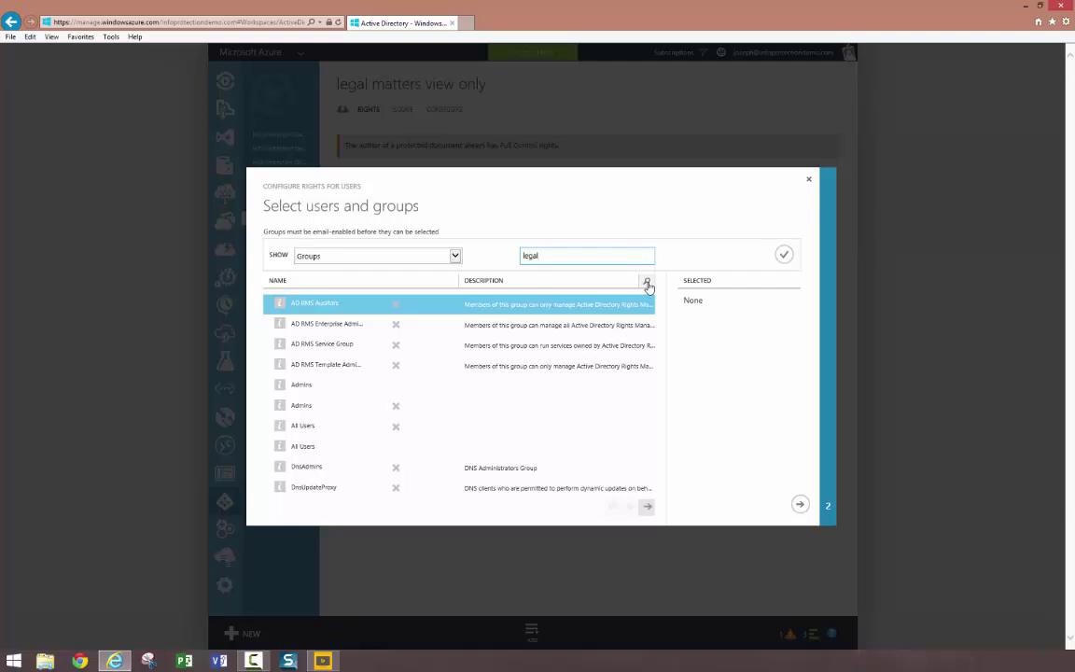
click(646, 282)
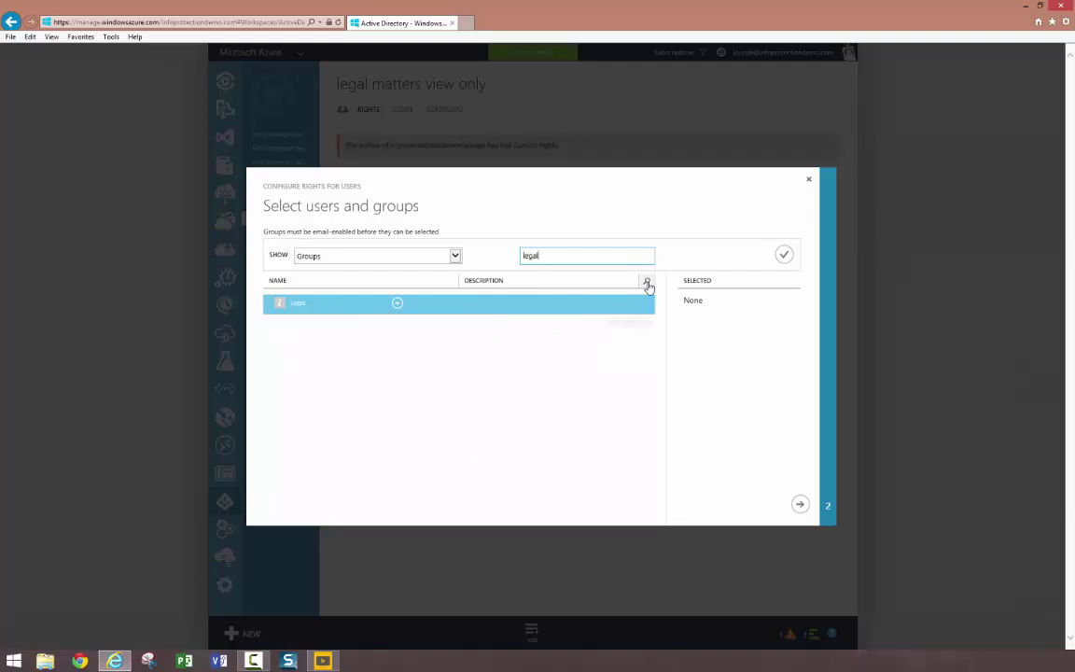
click(306, 301)
drag(542, 256, 512, 261)
text(exec)
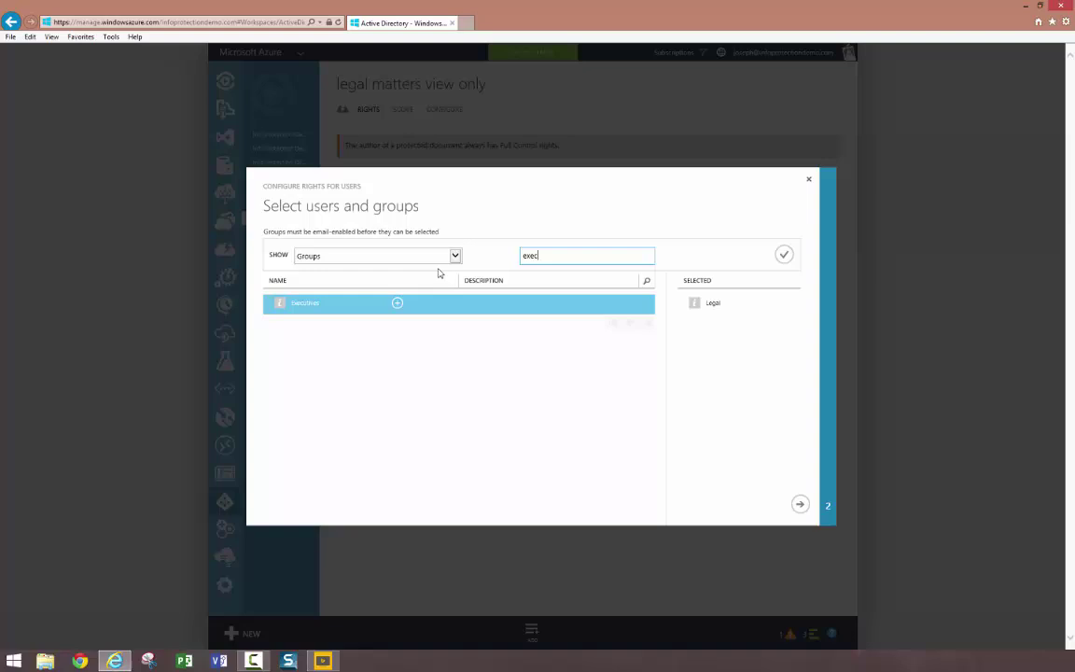
click(395, 306)
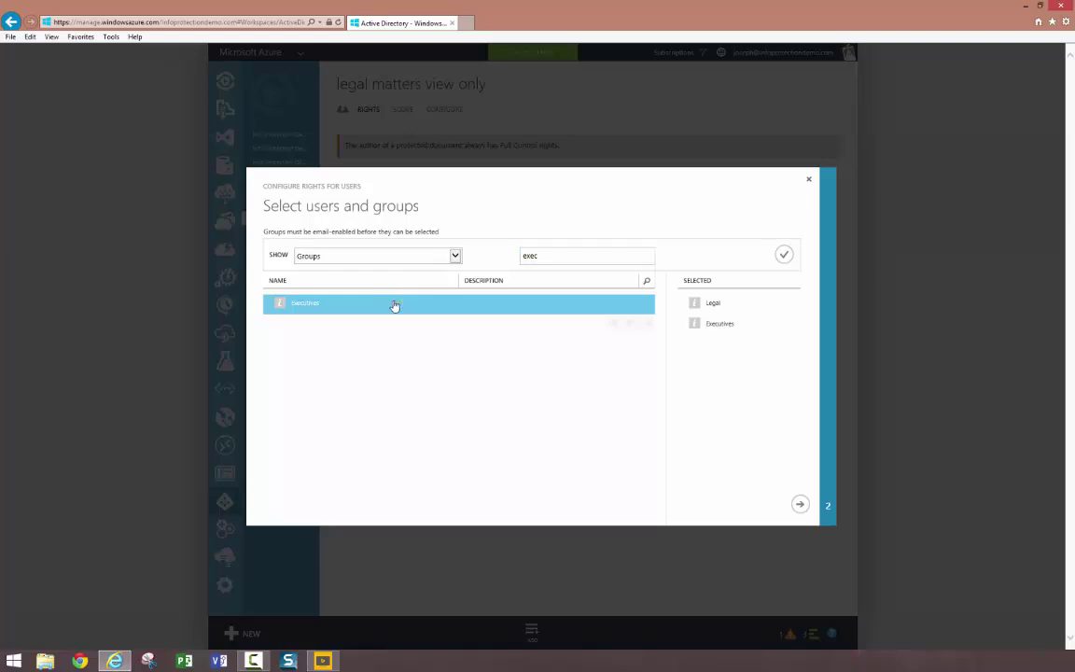
click(799, 505)
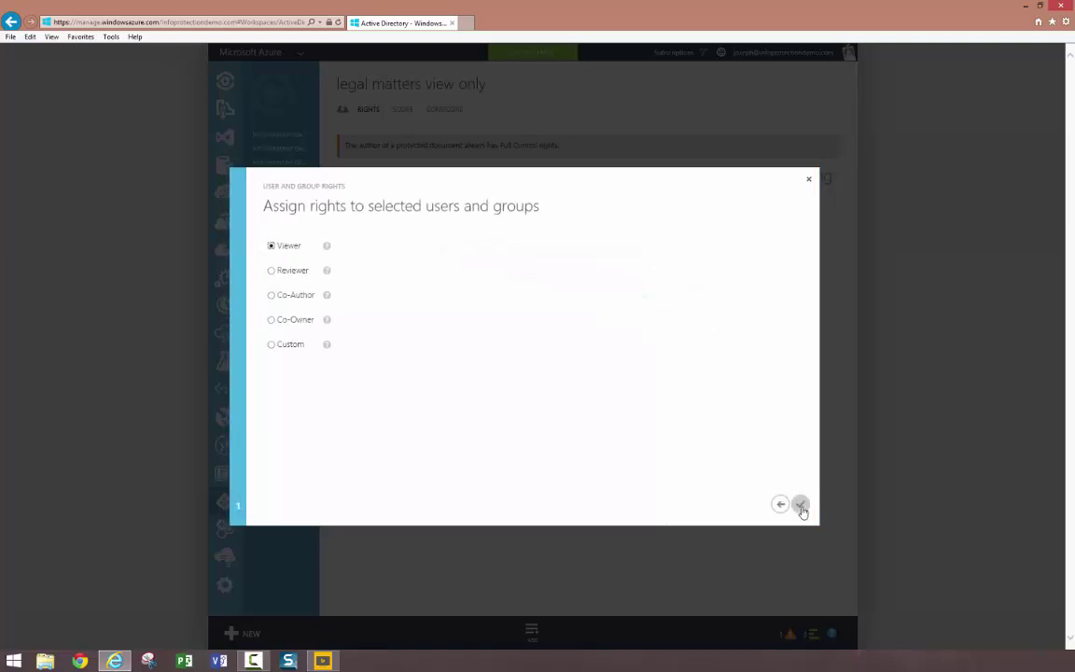
click(800, 505)
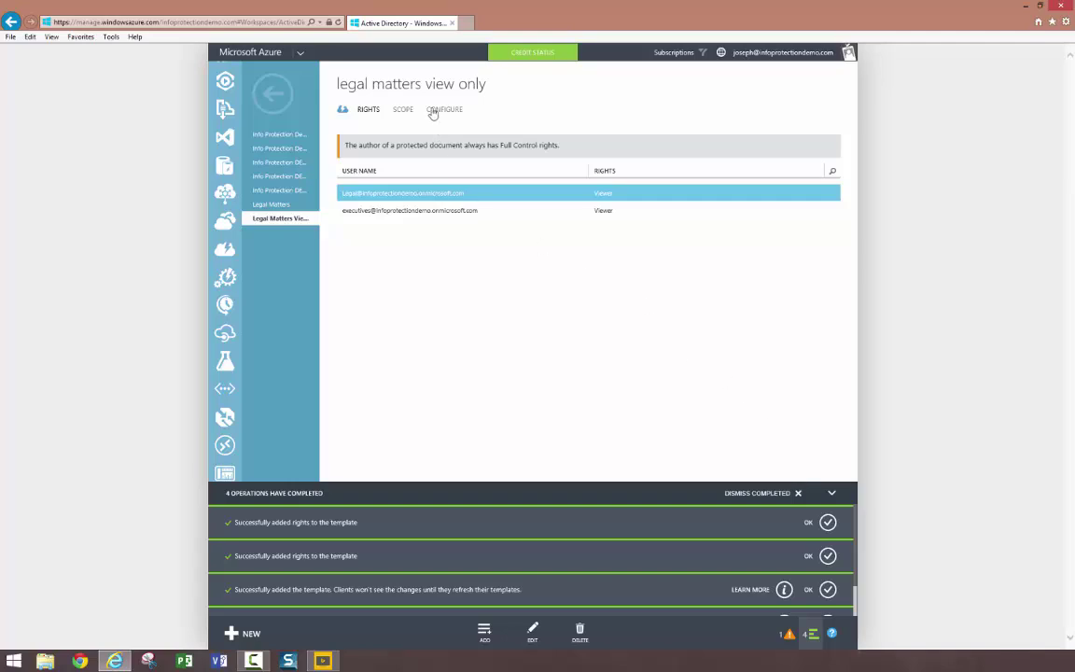
Step: Scope the Legal Matters View Only template to the Legal group only
click(399, 111)
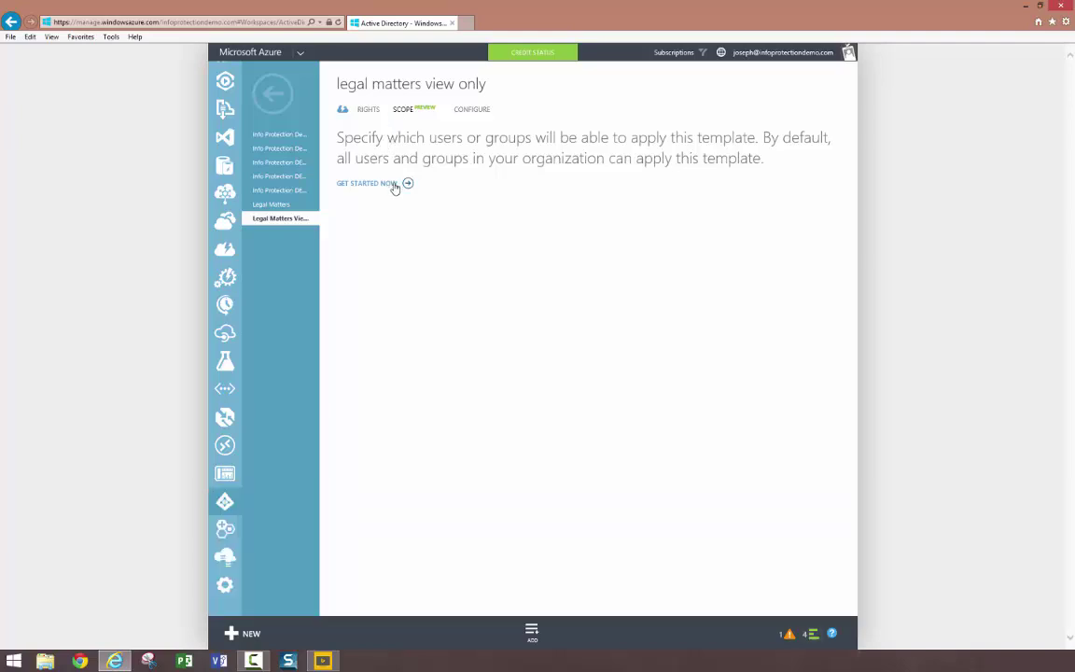
click(361, 182)
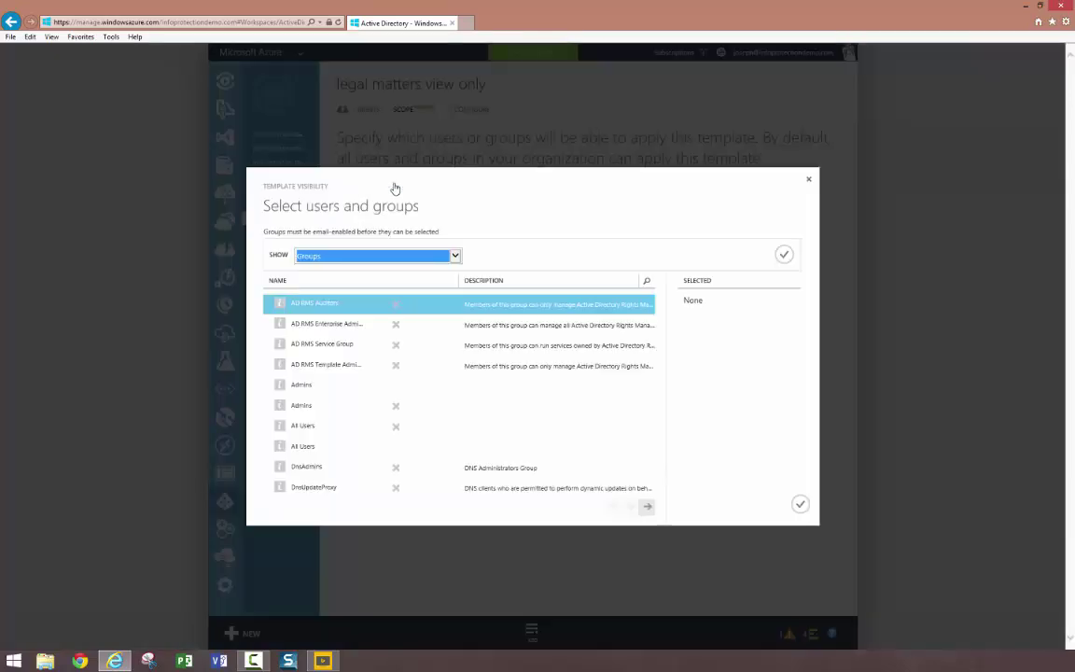
click(646, 281)
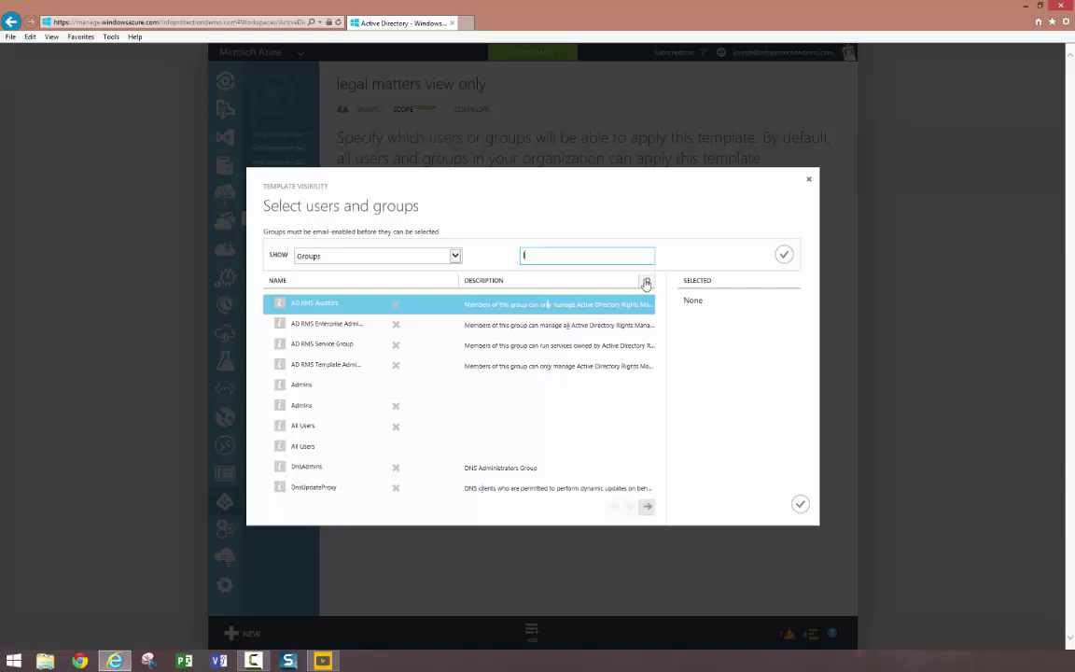
text(legal)
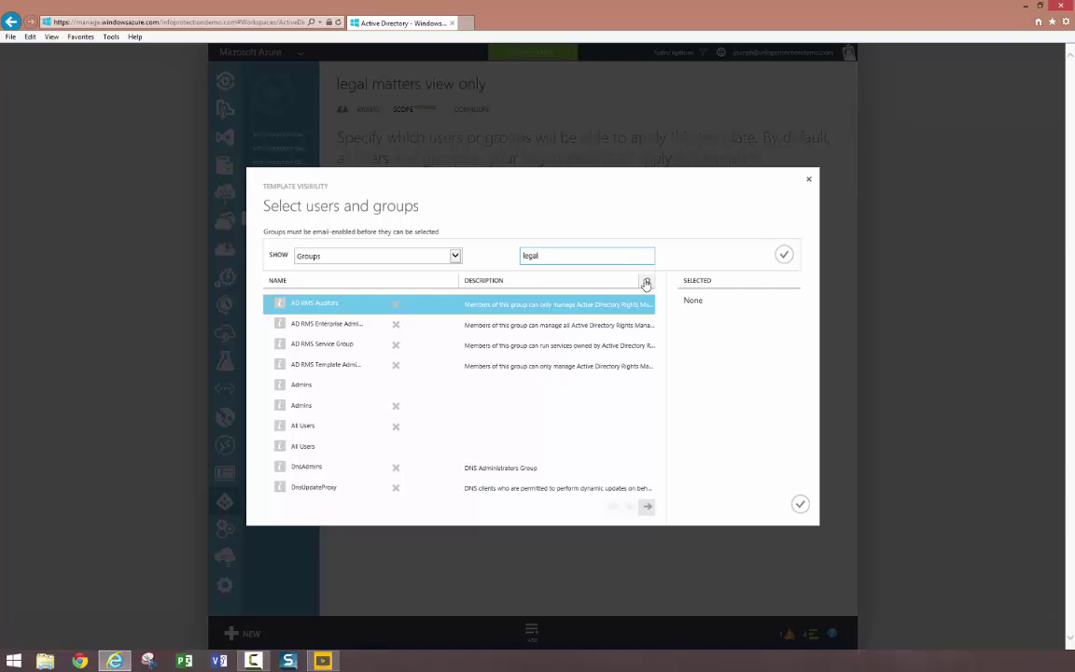
key(Return)
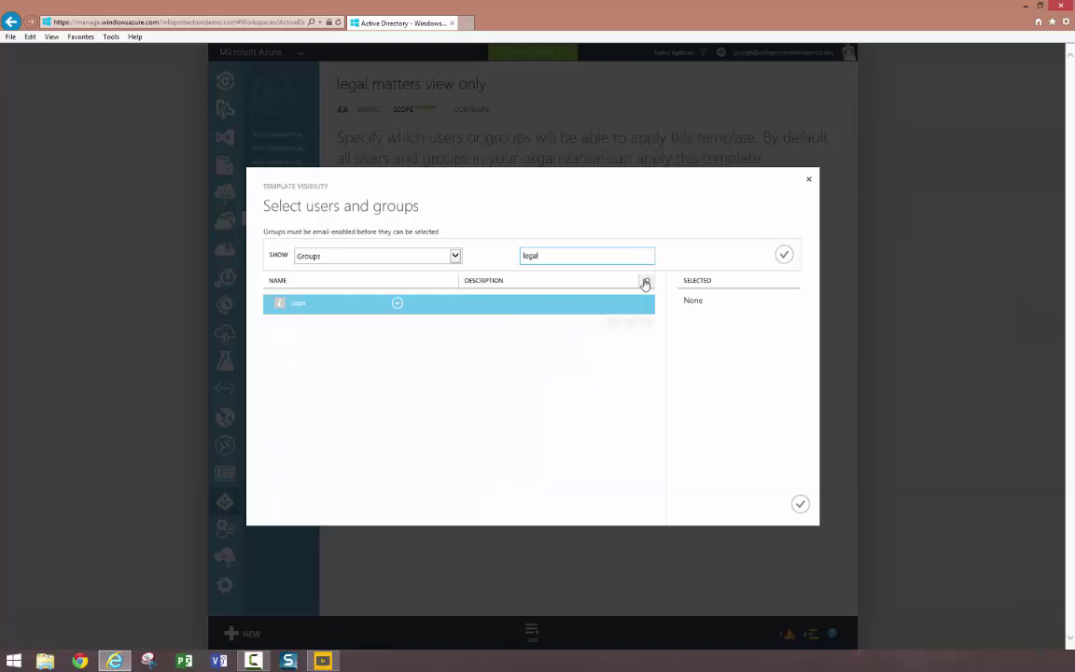
click(439, 306)
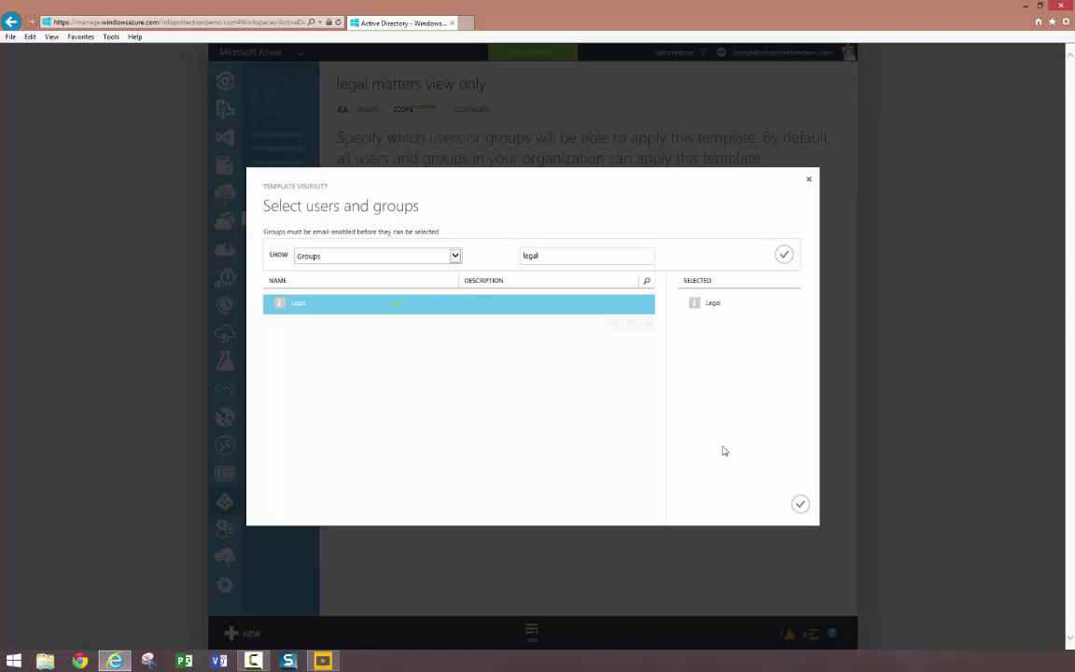
click(799, 504)
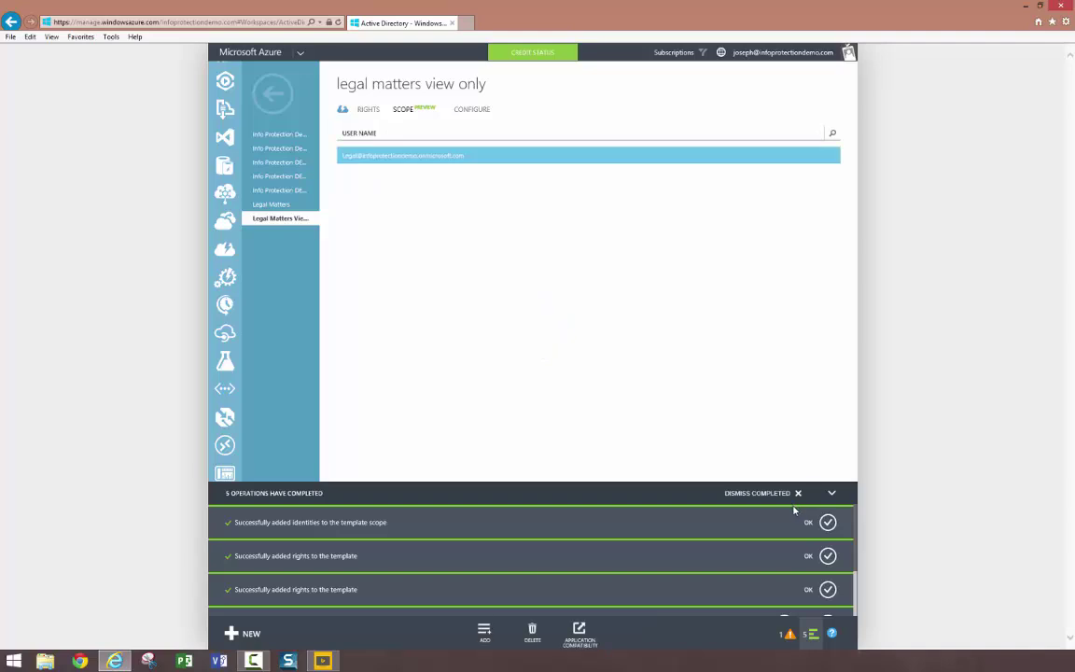
Step: Scope the Legal Matters template to the Legal group only
click(300, 208)
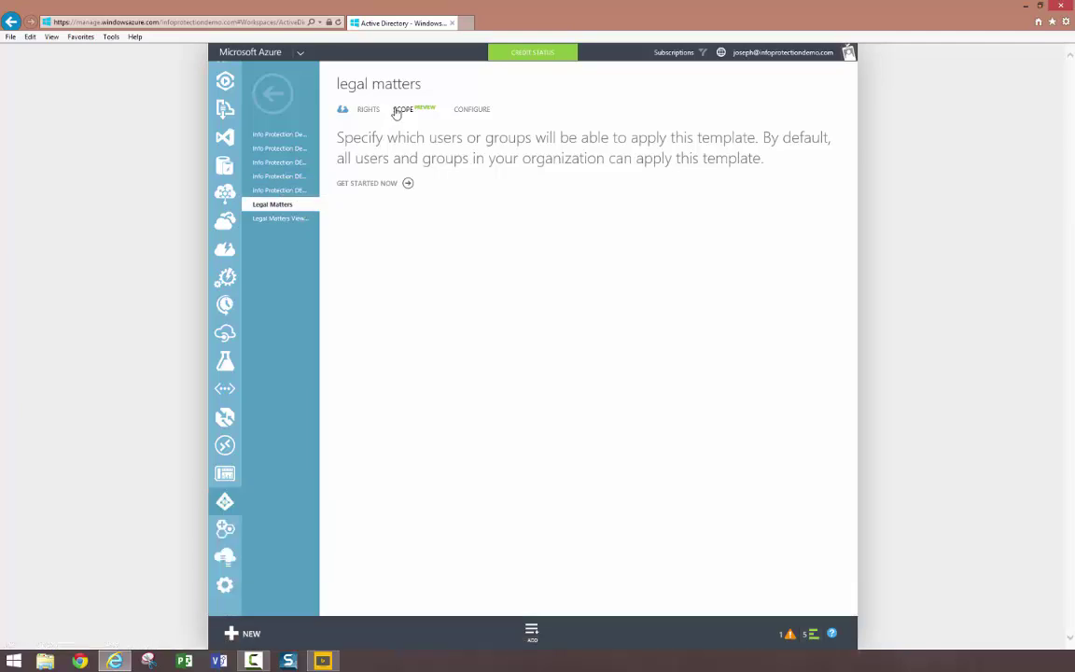
click(401, 184)
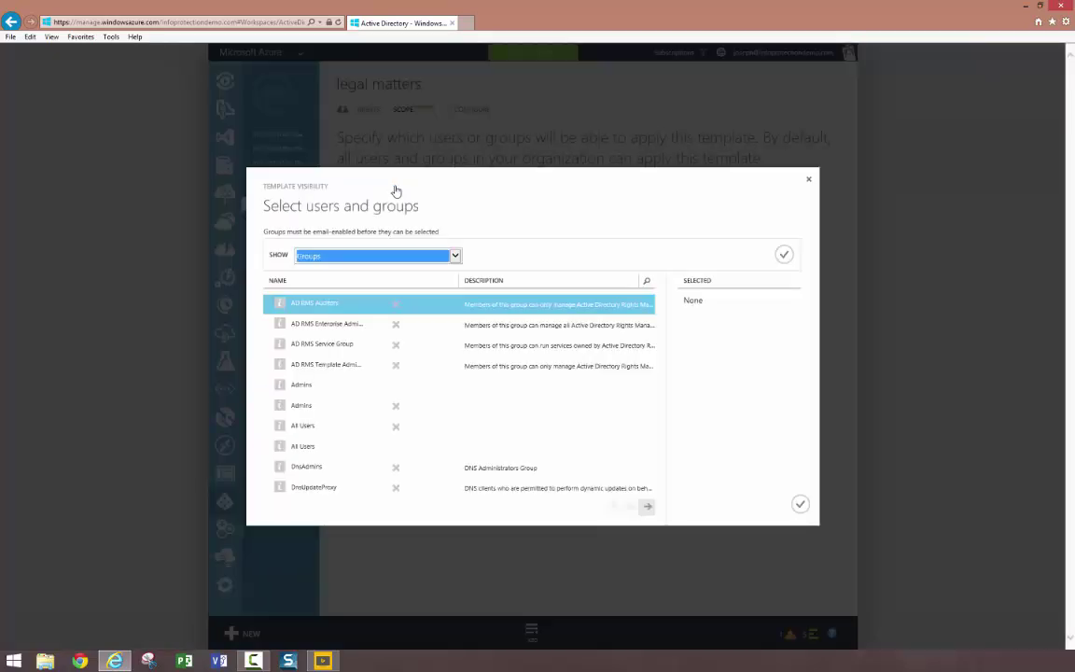
click(644, 281)
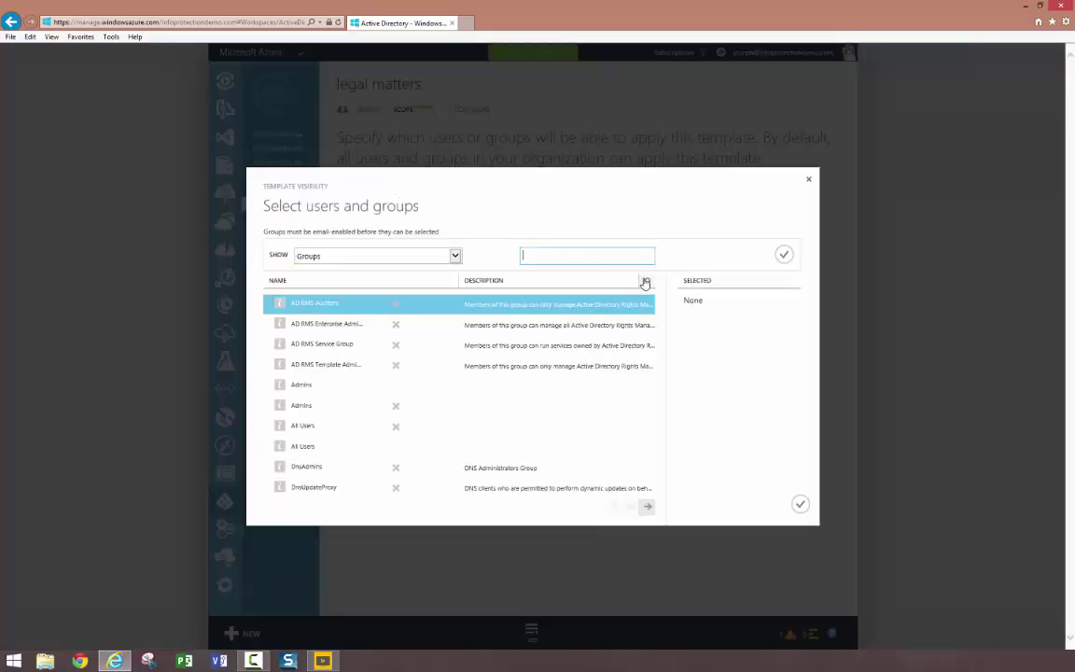
text(legal)
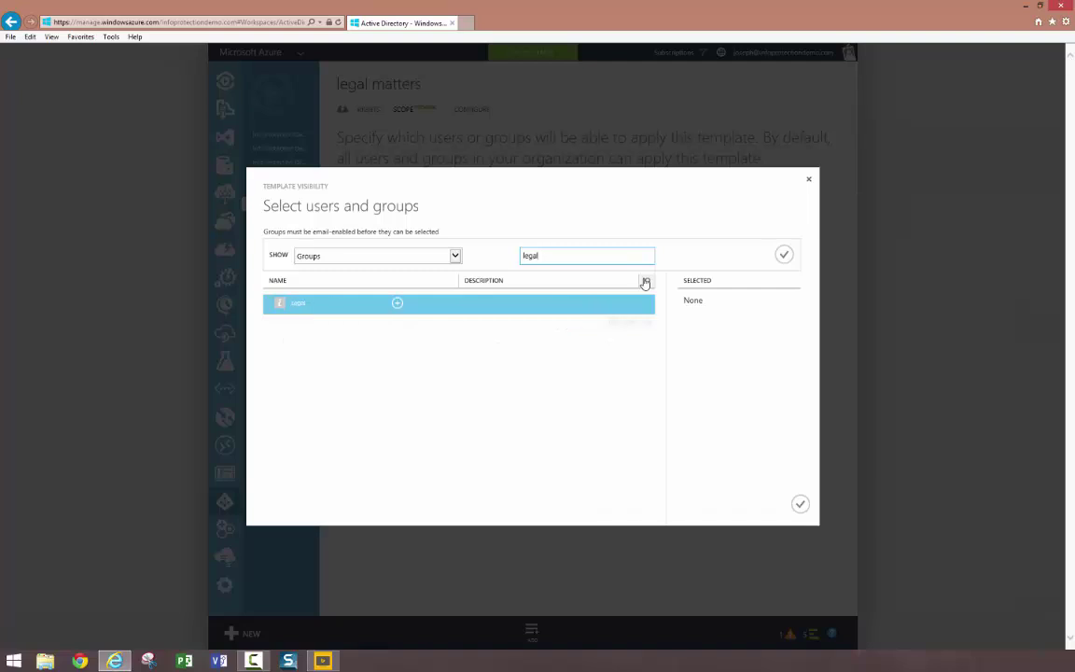
click(398, 304)
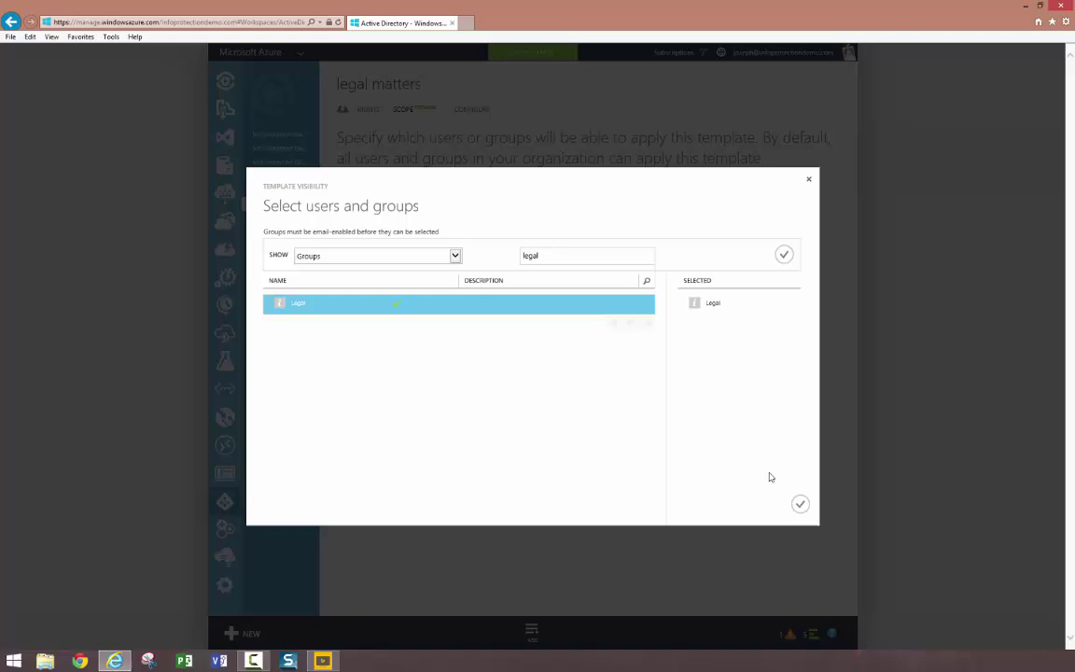
click(800, 507)
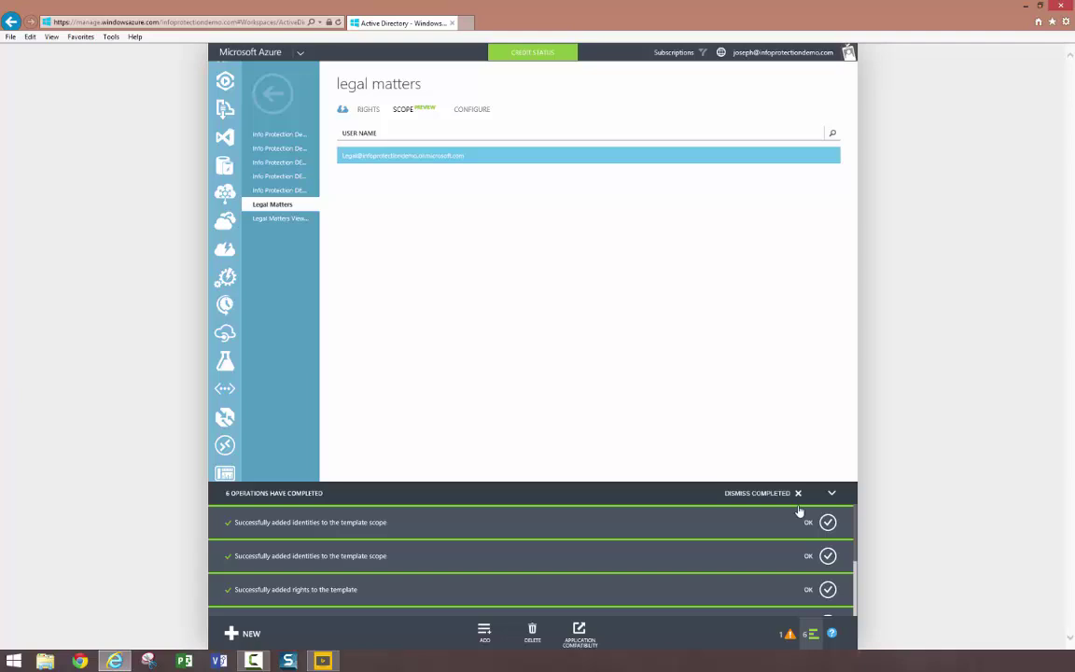
Step: Set the Legal Matters template's status to Publish and save
click(466, 110)
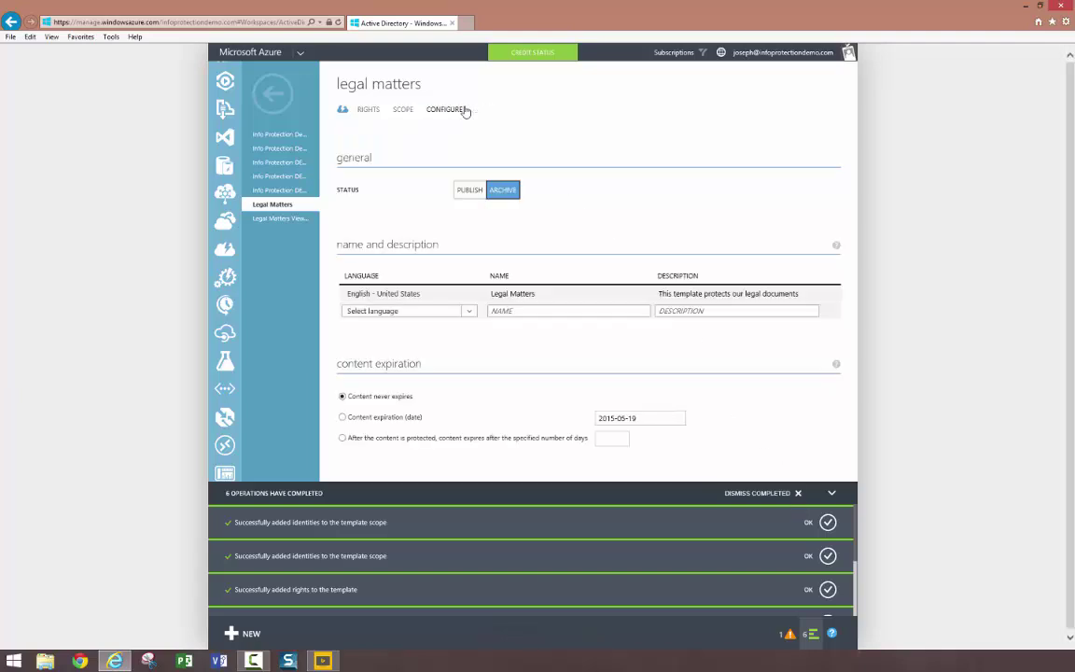
click(466, 191)
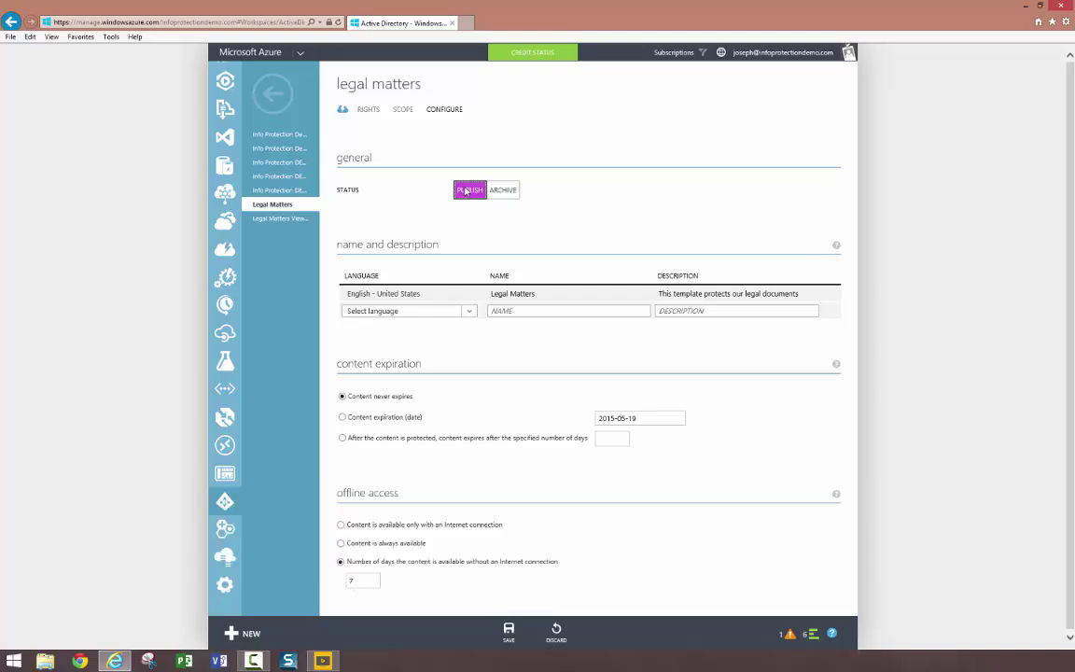
click(508, 631)
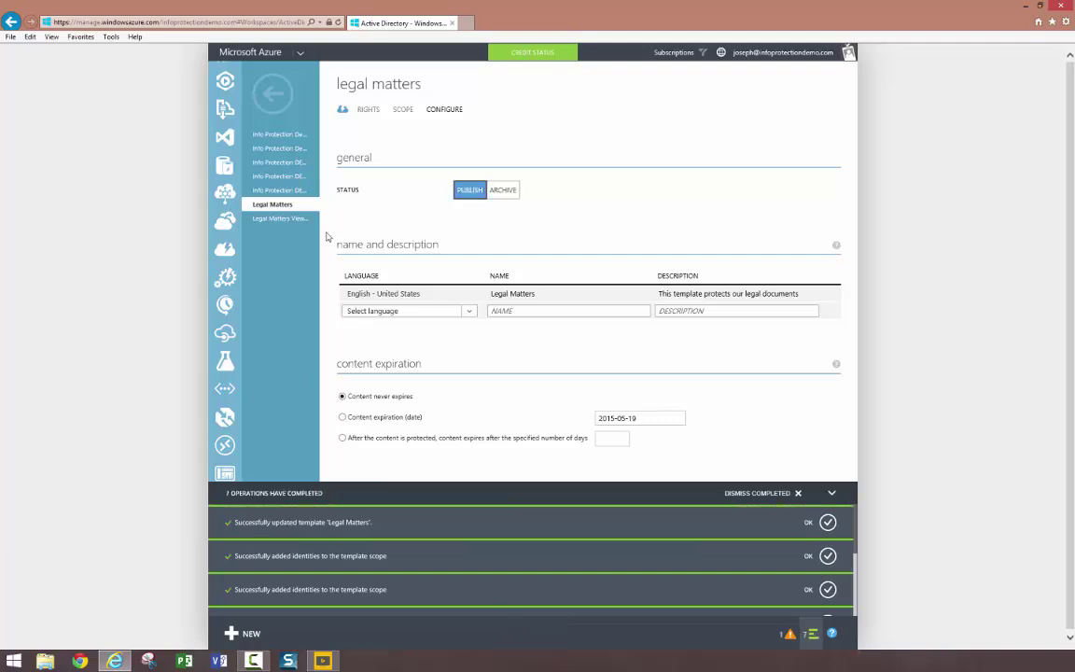
Step: Publish and save Legal Matters View Only, then return to the templates list
click(283, 219)
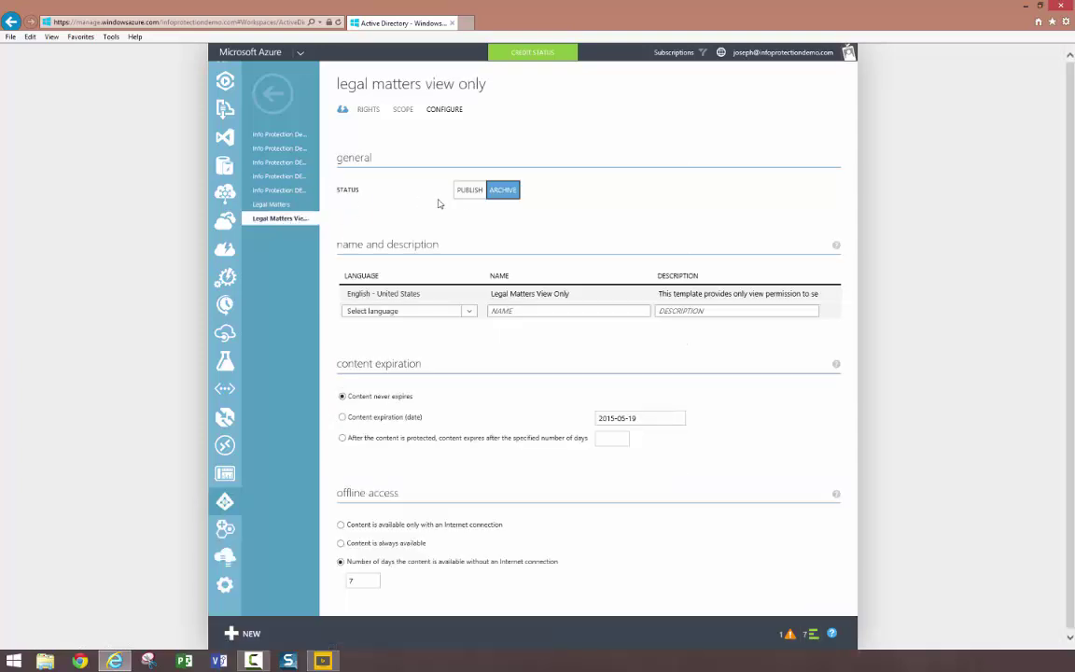
click(470, 192)
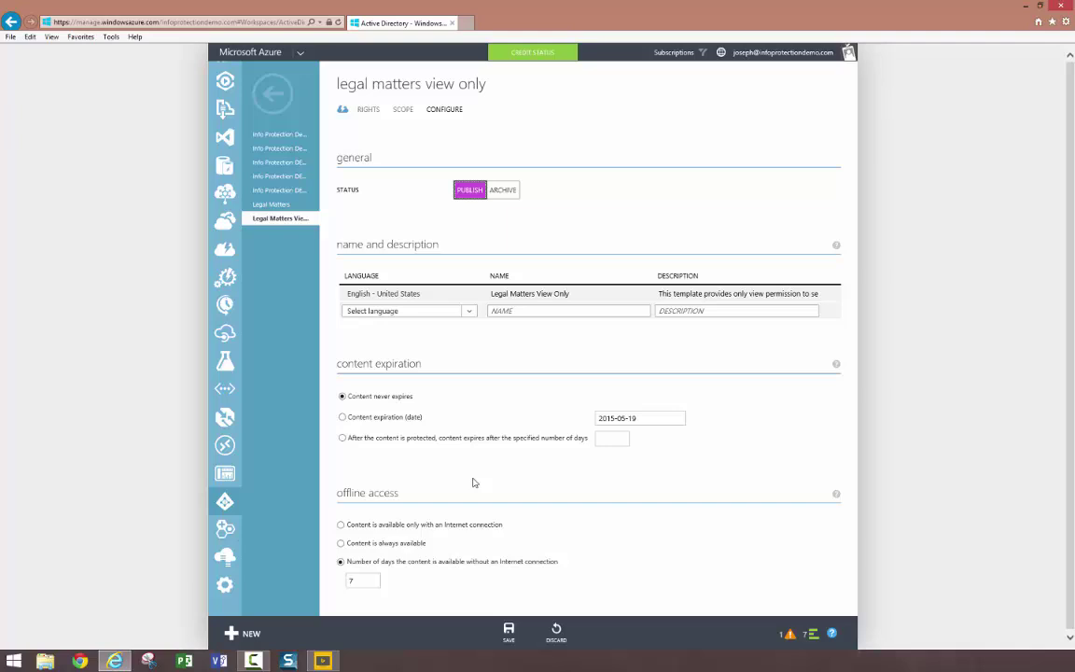
click(508, 632)
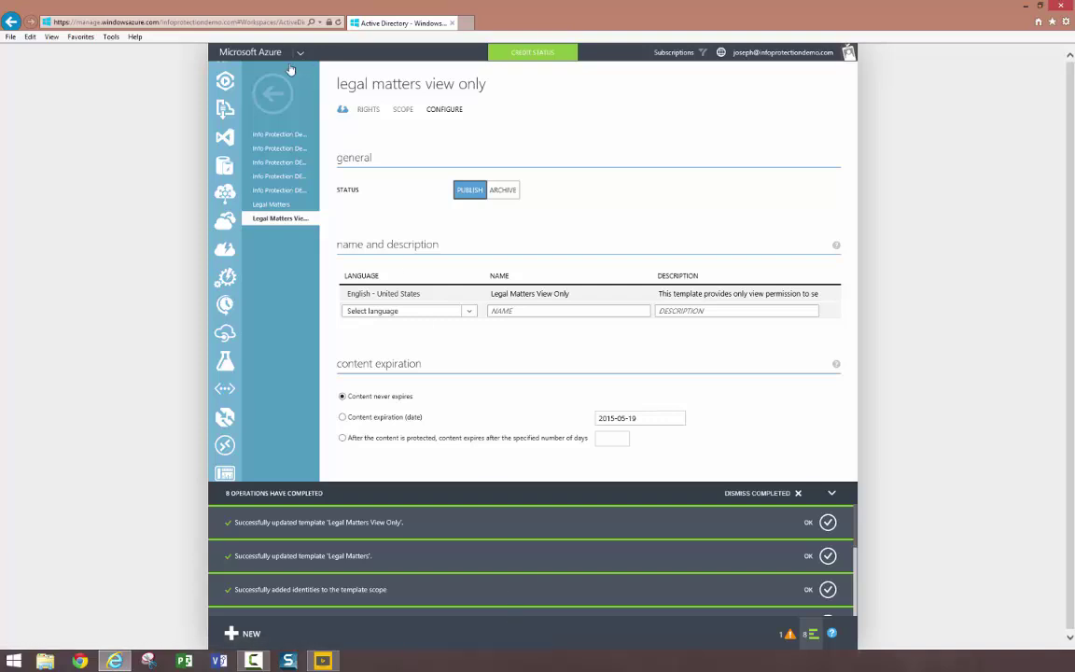
click(273, 93)
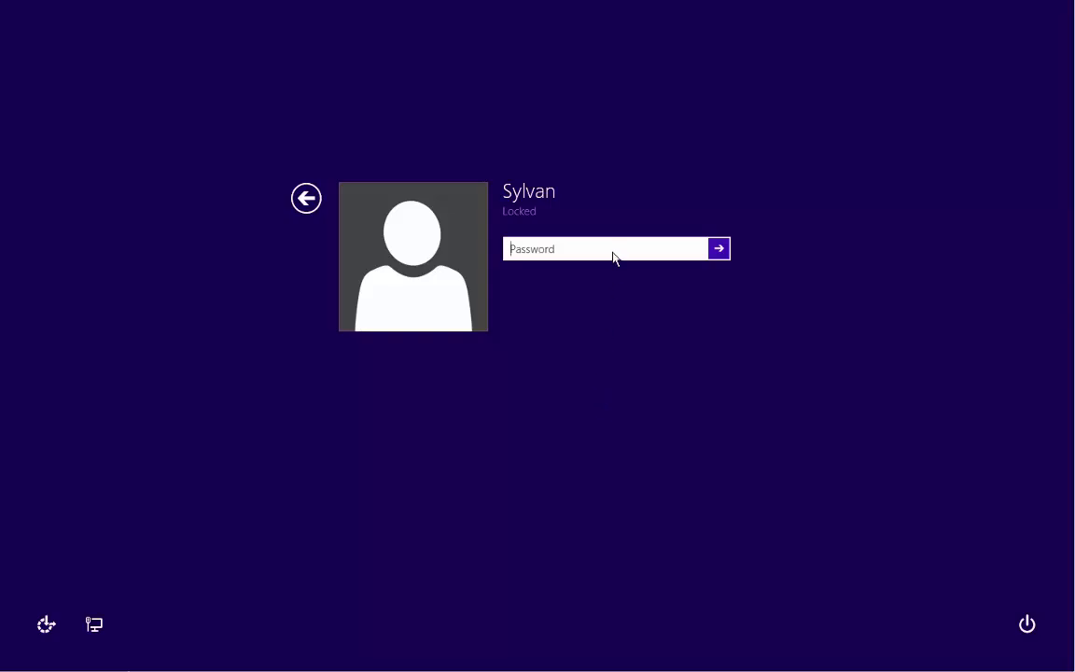
Step: Sign in to Windows with the account password and open the SharedDocuments folder
text(•••••••••)
key(Return)
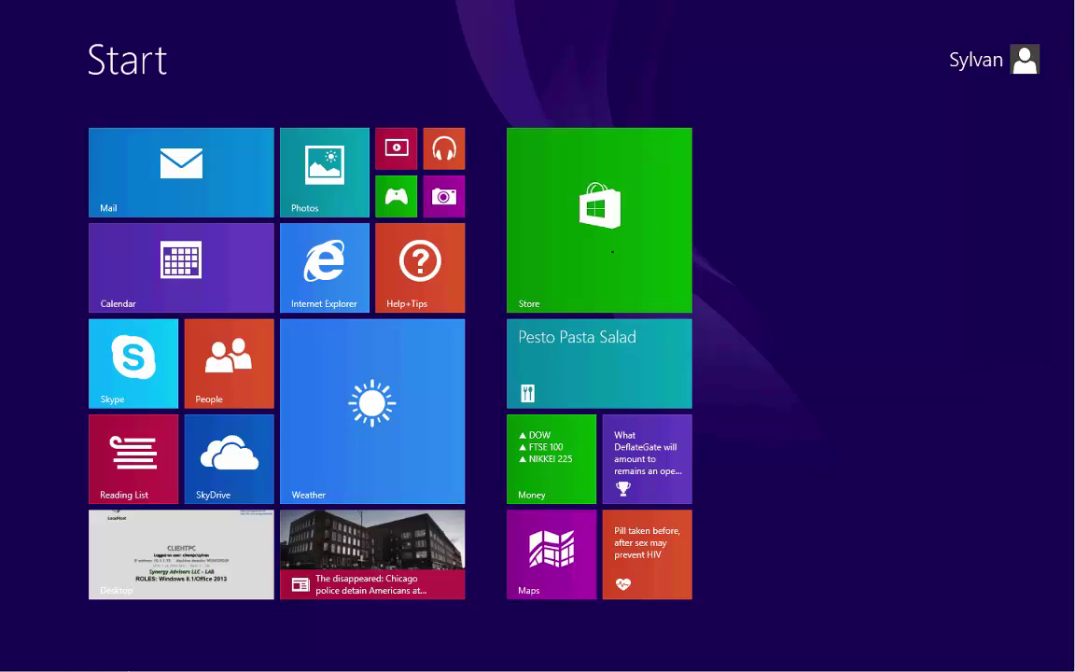
click(259, 532)
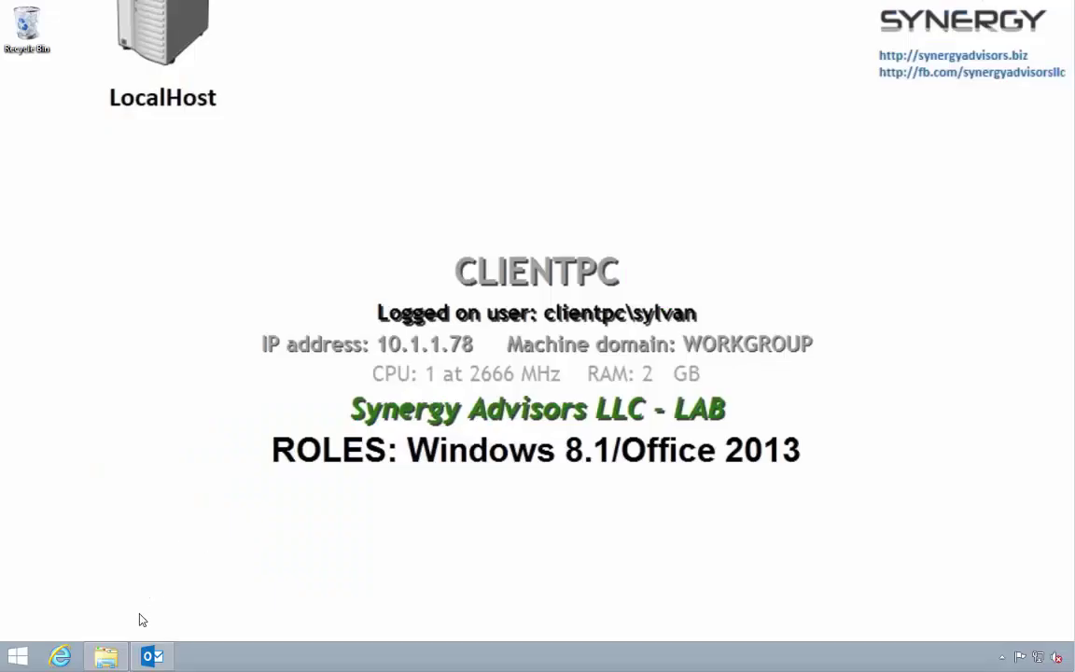
click(108, 657)
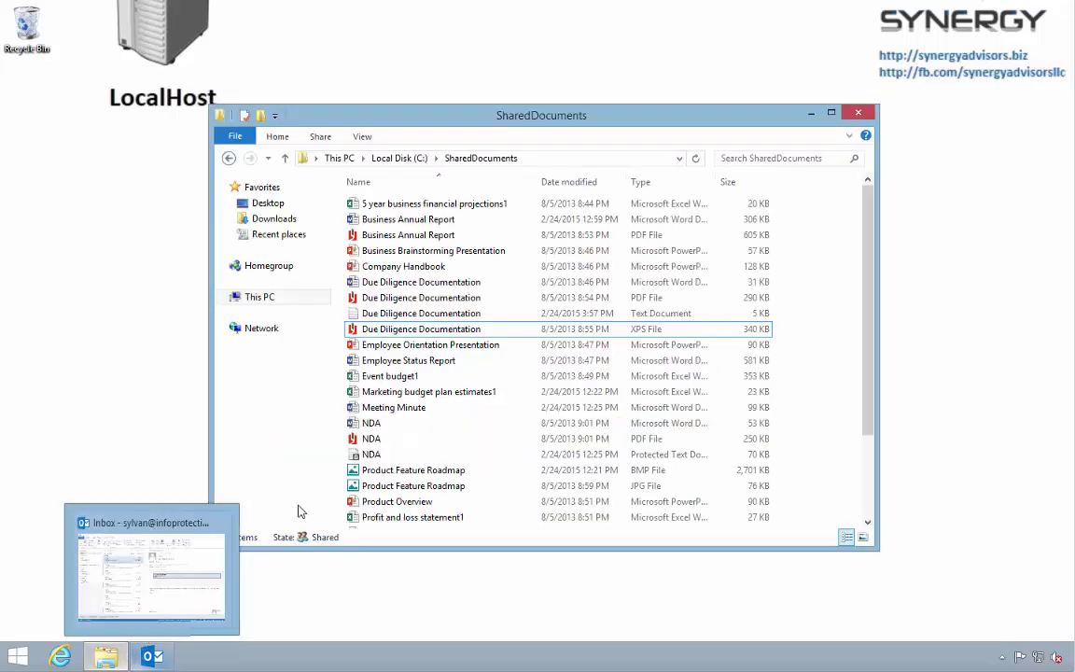
Step: Protect the Word Due Diligence Documentation in place with Info Protection DEMO - MBI
click(415, 284)
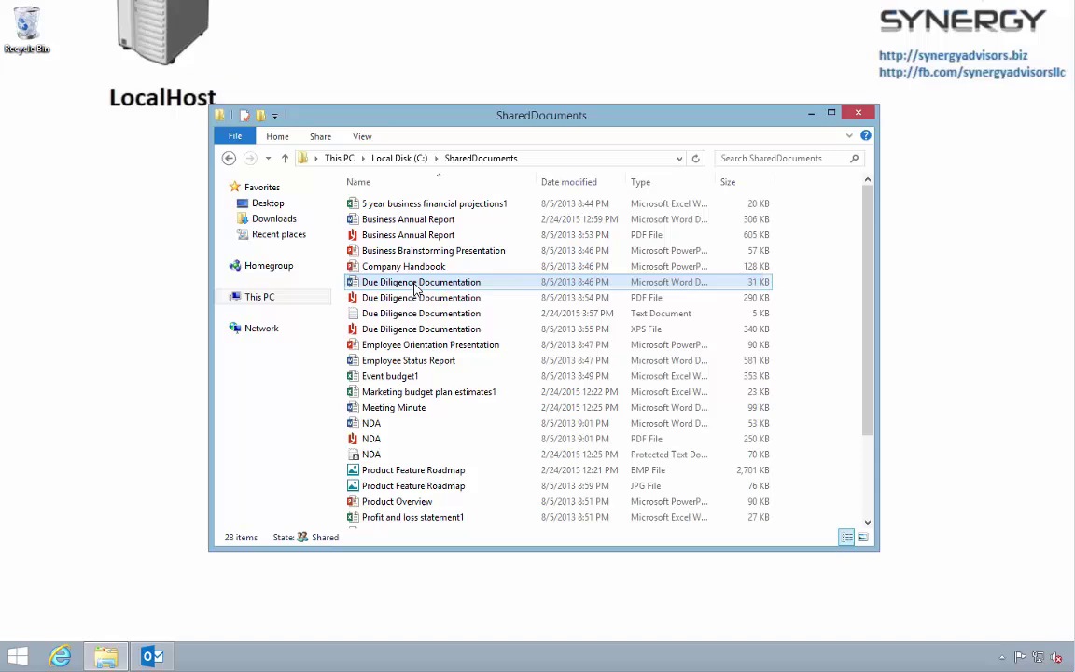
right_click(415, 285)
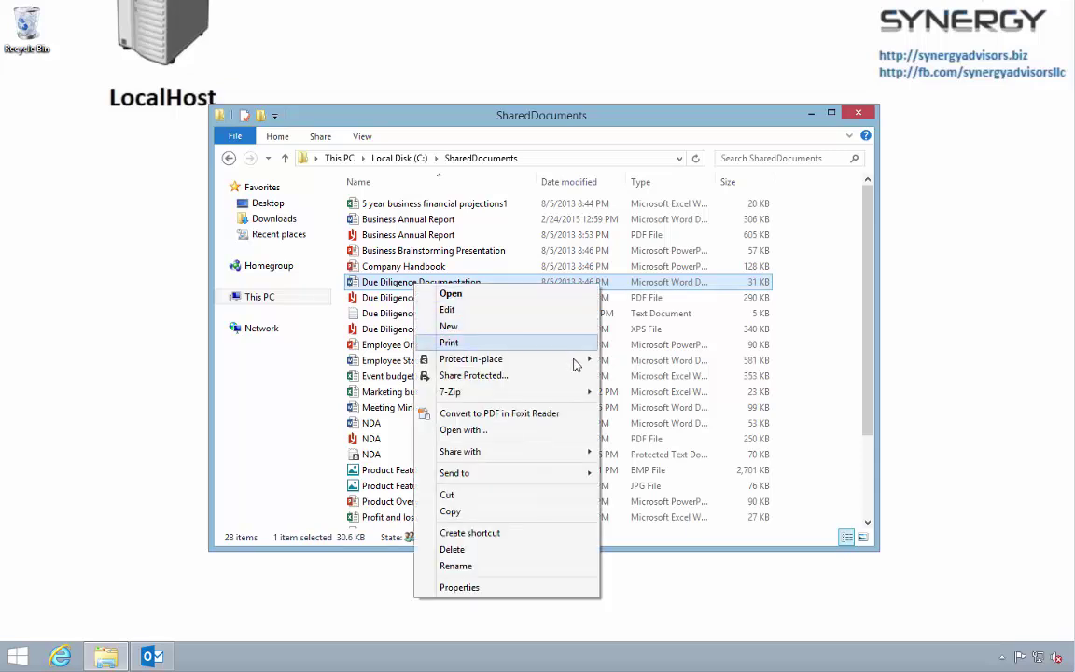
mouse_move(575, 360)
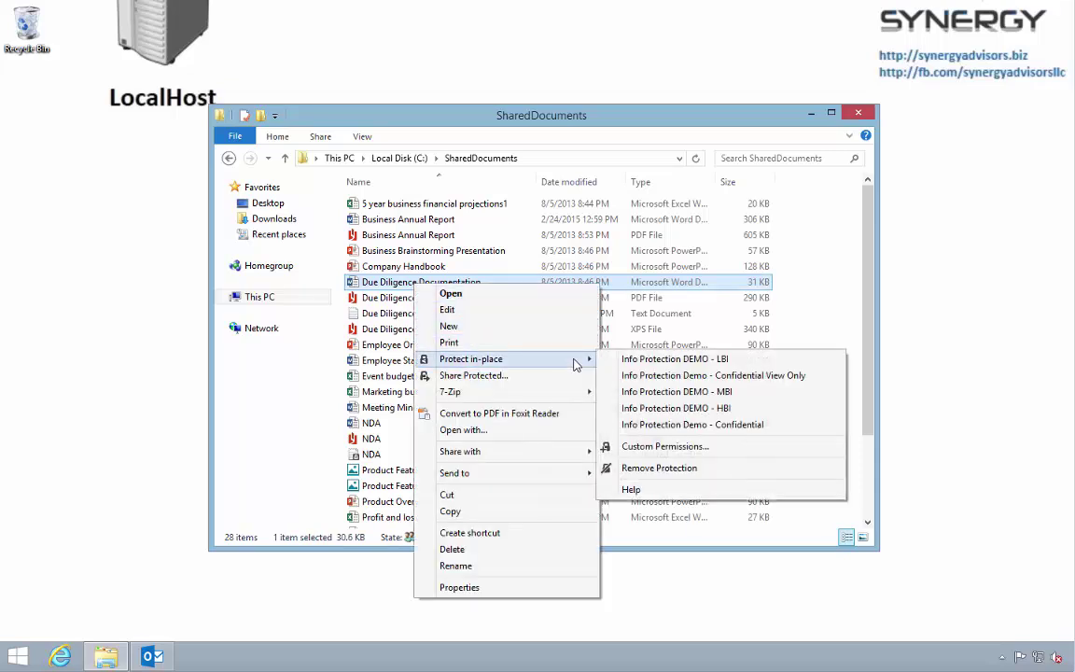
click(642, 391)
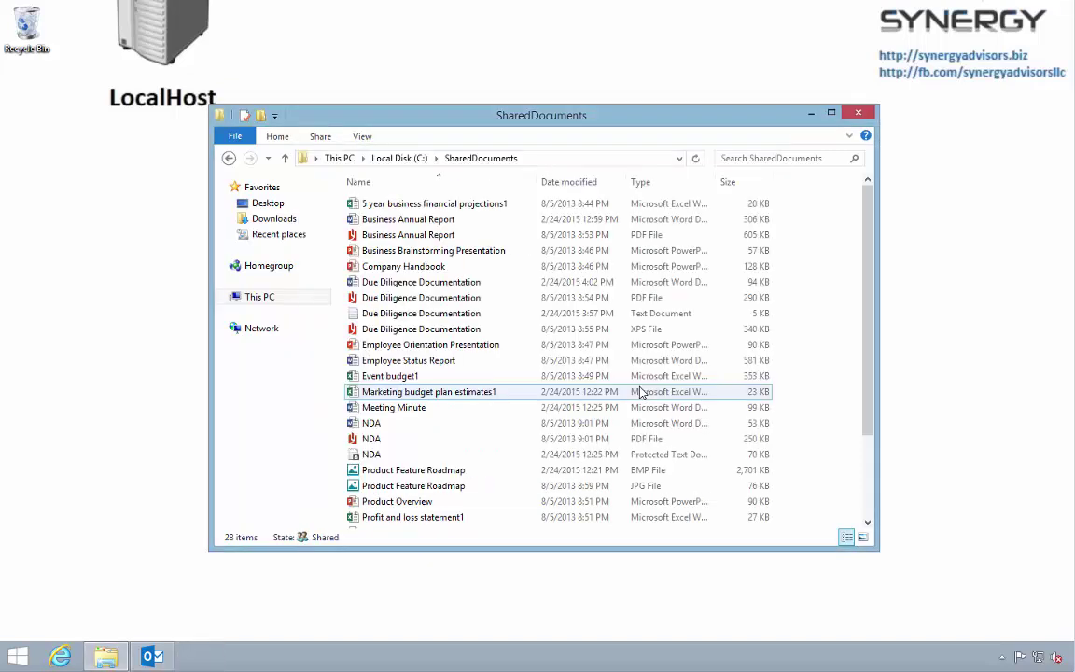
Step: Protect the Due Diligence Documentation XPS file with LBI, then switch to Outlook
click(445, 332)
right_click(445, 337)
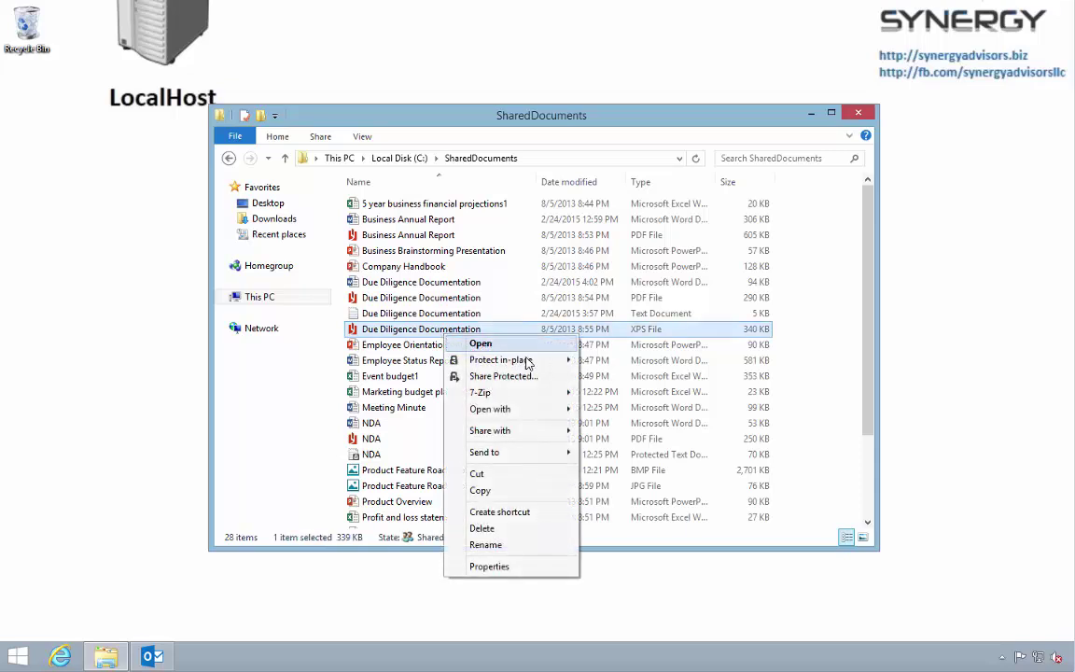
mouse_move(564, 362)
click(609, 362)
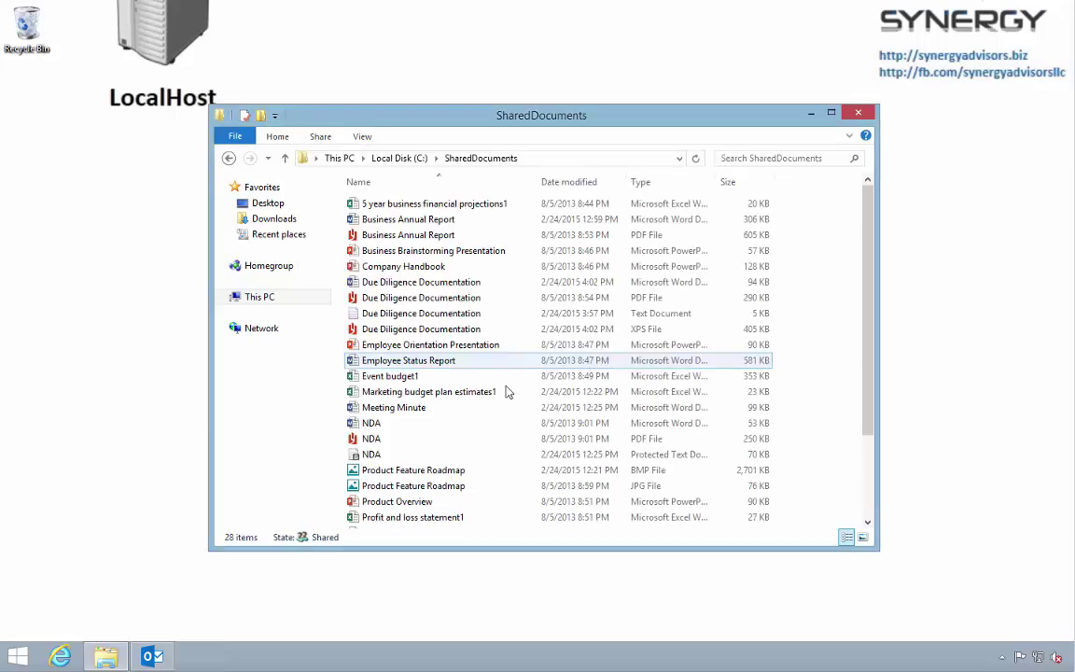
click(152, 656)
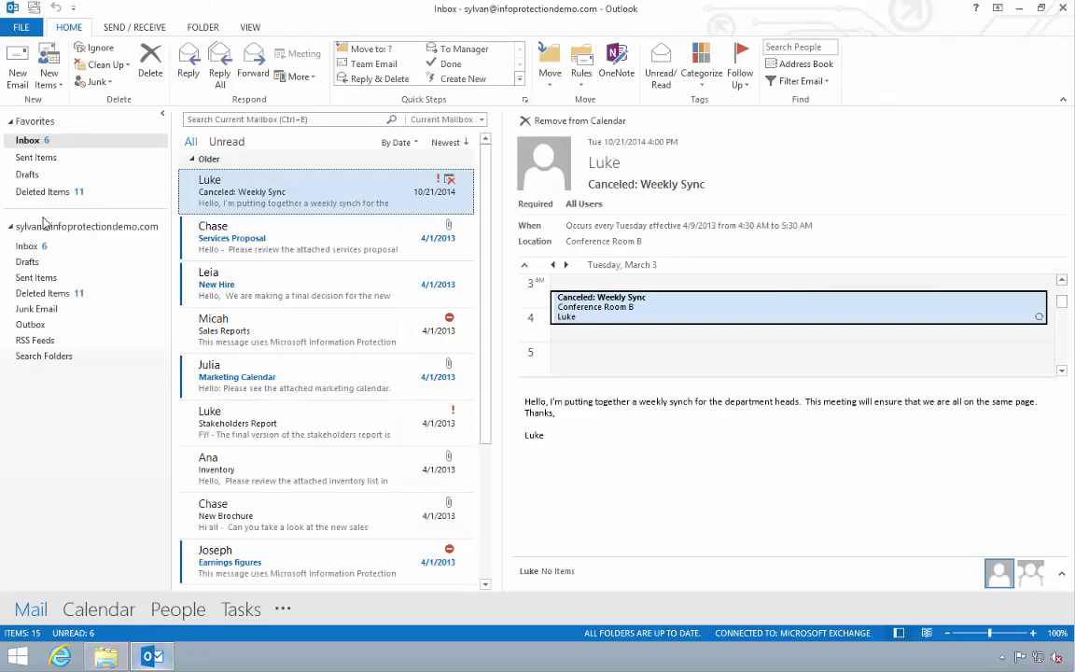
Step: Create a new email and apply the Info Protection DEMO - HBI permission from Options
click(11, 84)
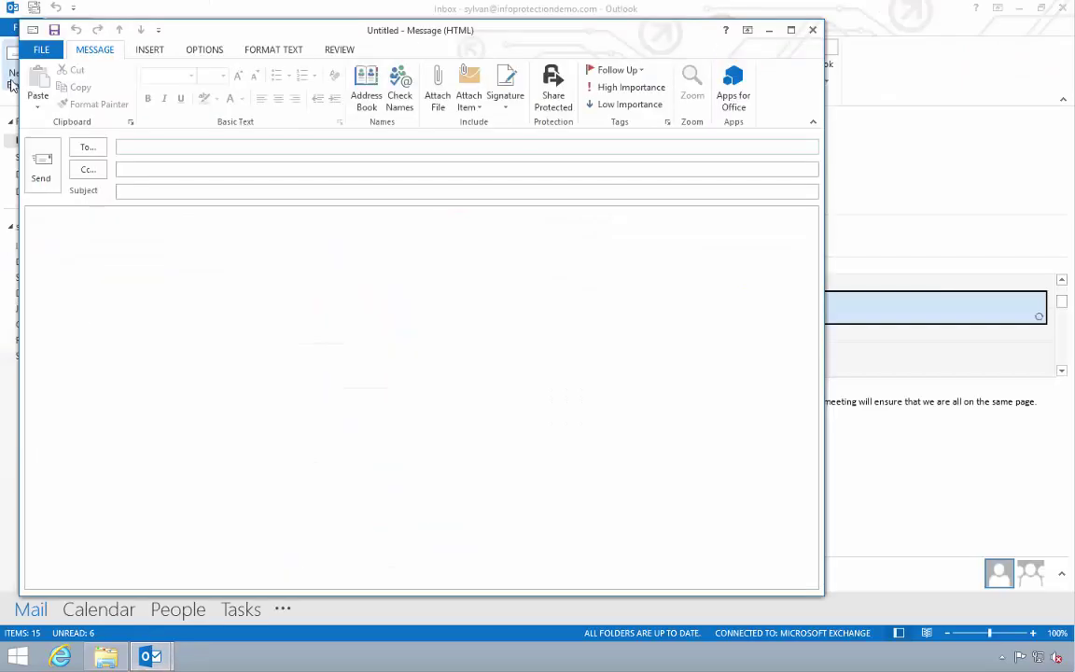
click(199, 51)
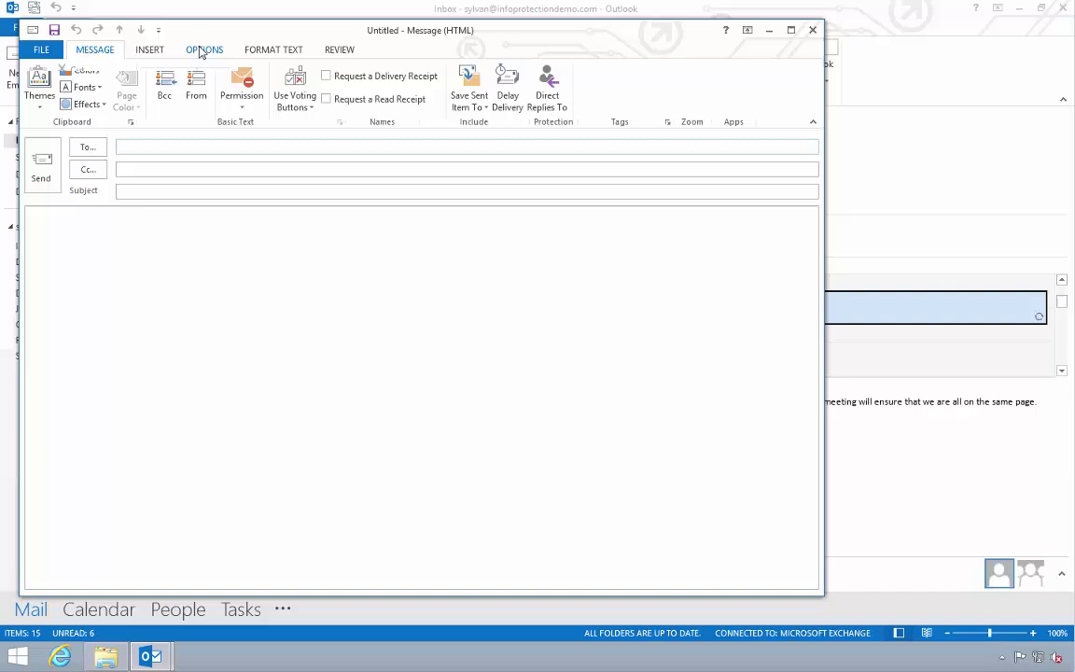
click(242, 110)
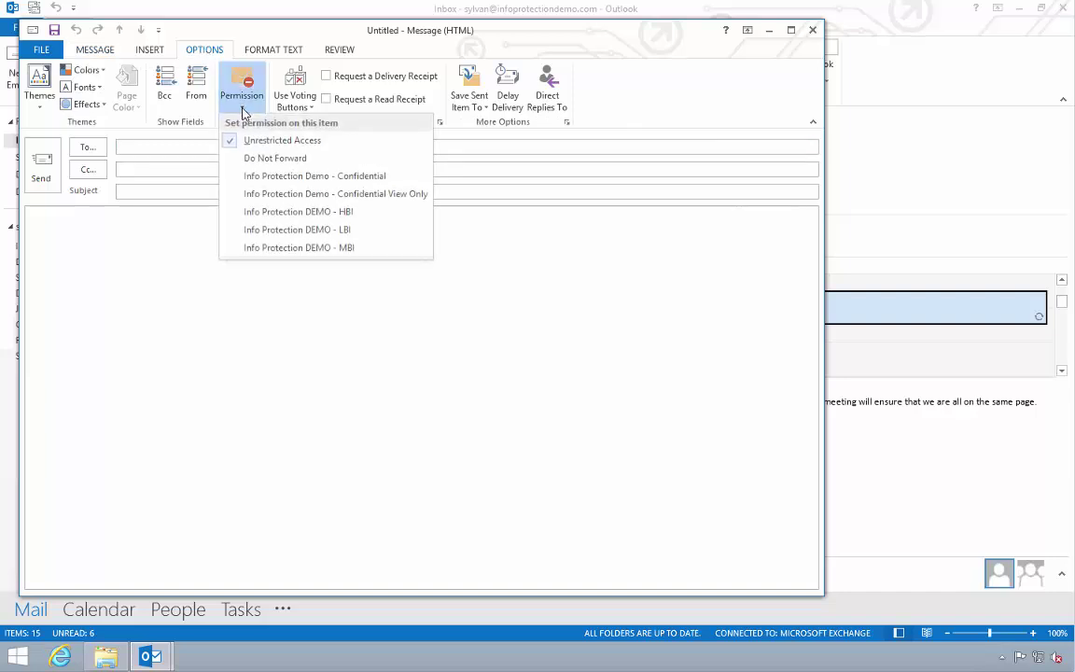
click(248, 213)
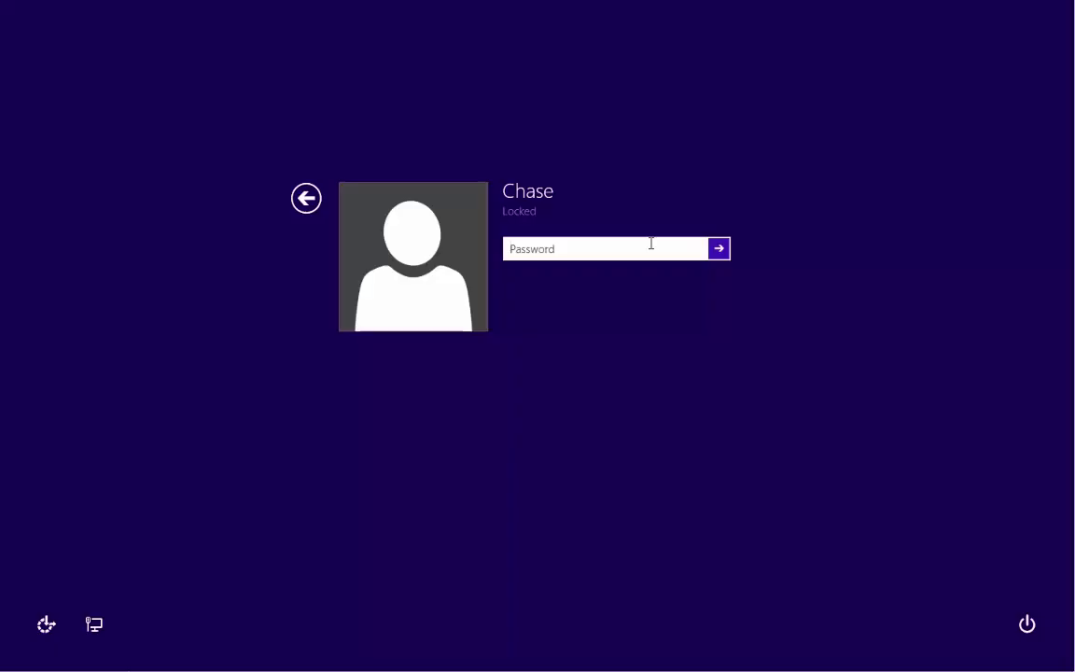
Step: Sign in as the other user with their password and open the SharedDocuments folder
text(*******)
key(Return)
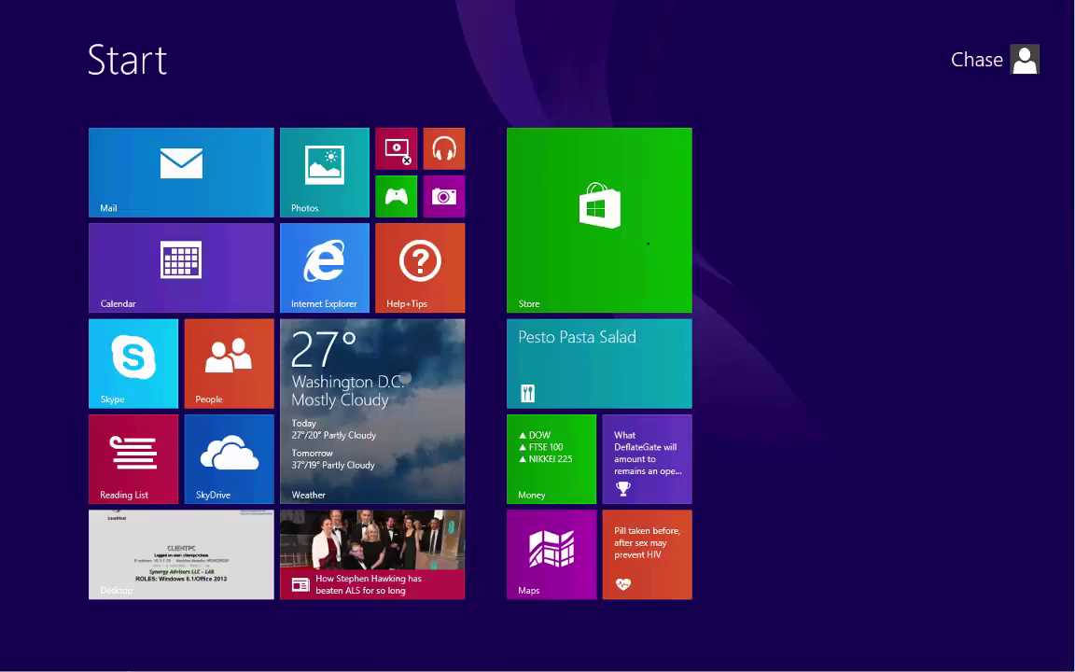
click(180, 552)
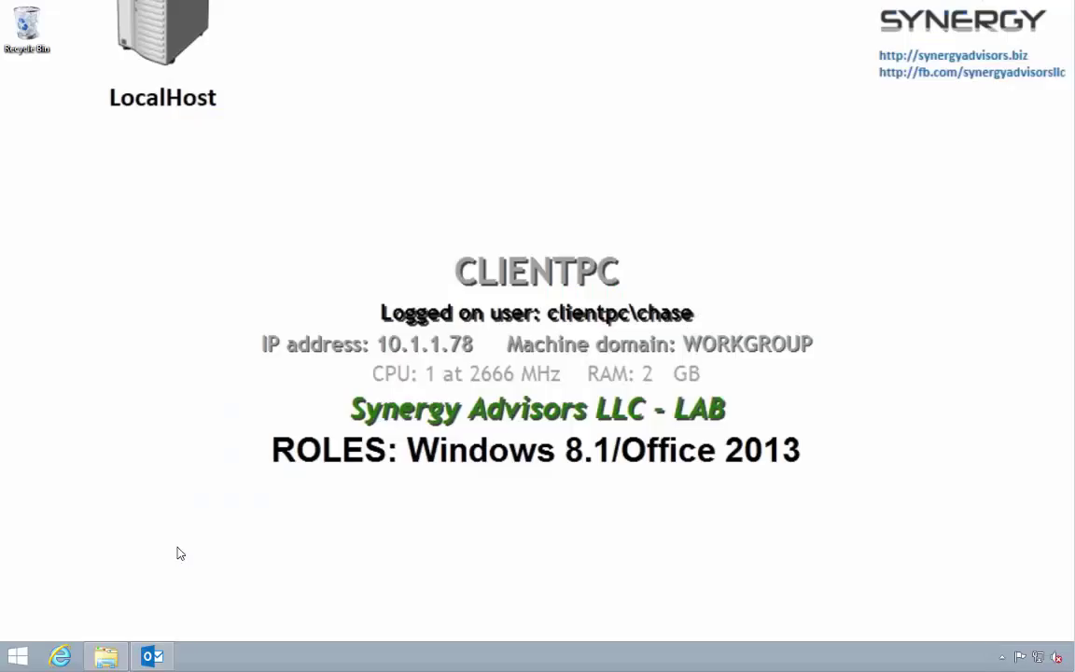
click(108, 657)
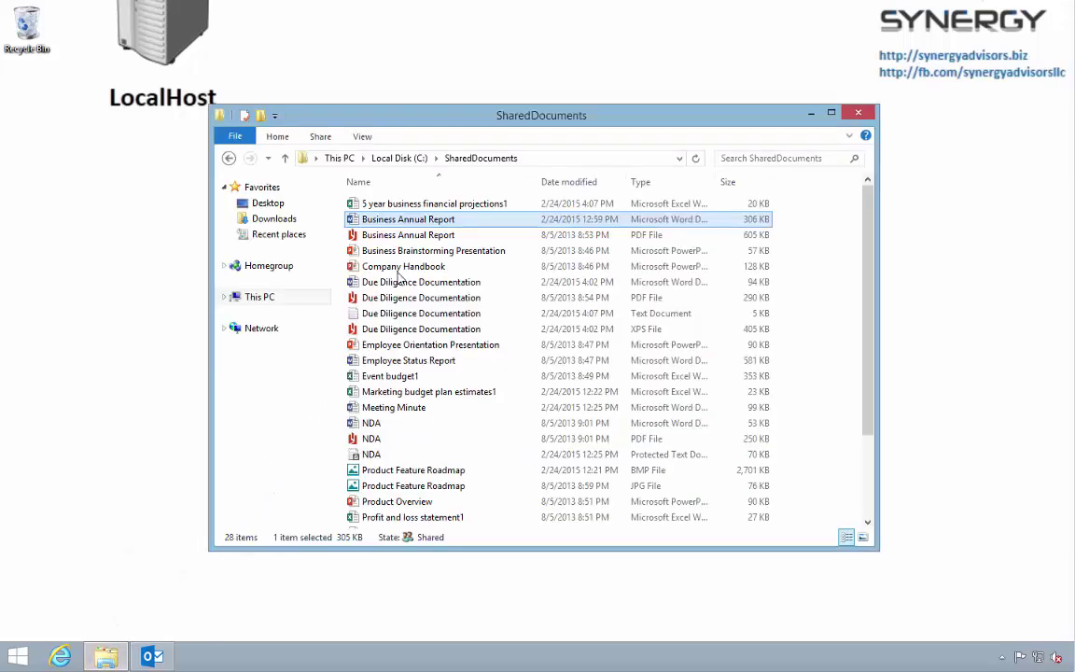
Step: Protect the financial projections spreadsheet in place with Legal Matters View Only
click(444, 205)
right_click(445, 205)
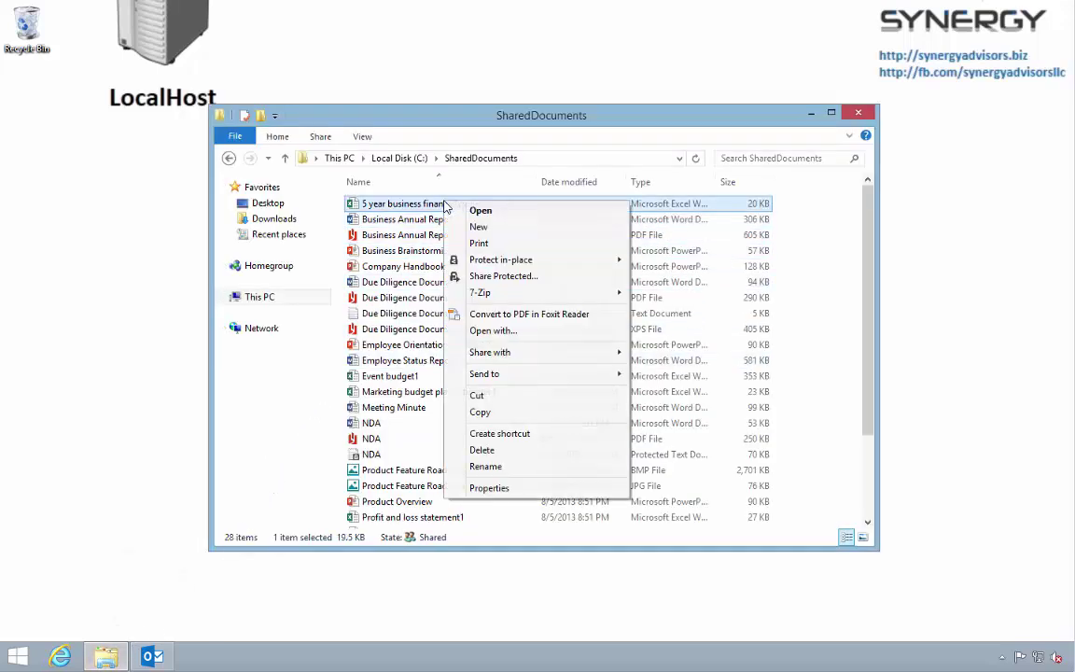
mouse_move(585, 260)
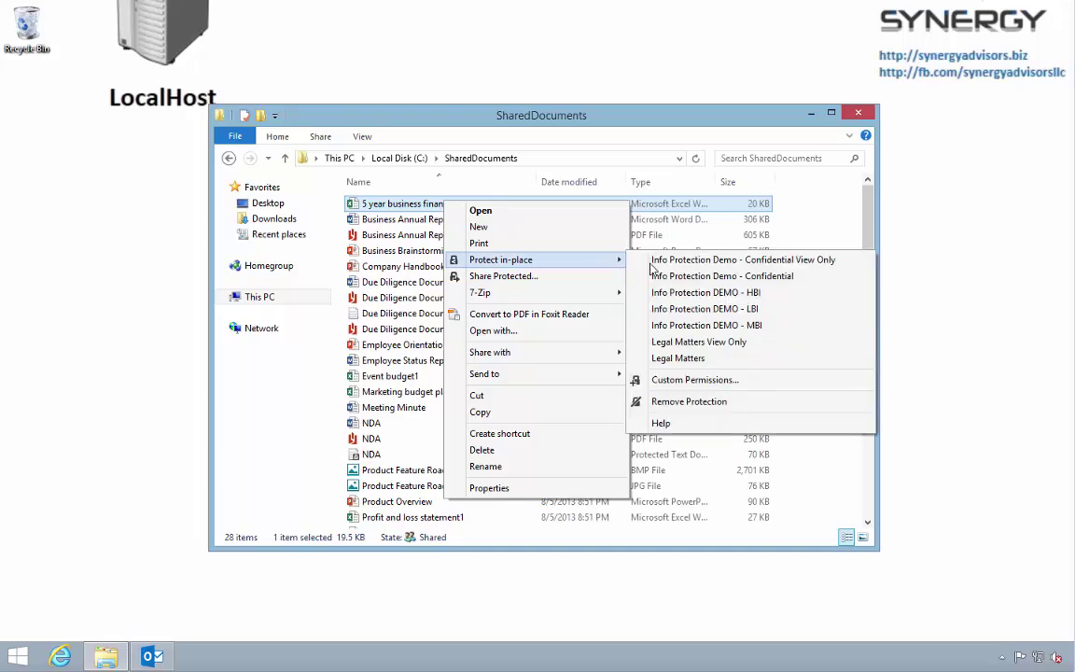
click(663, 342)
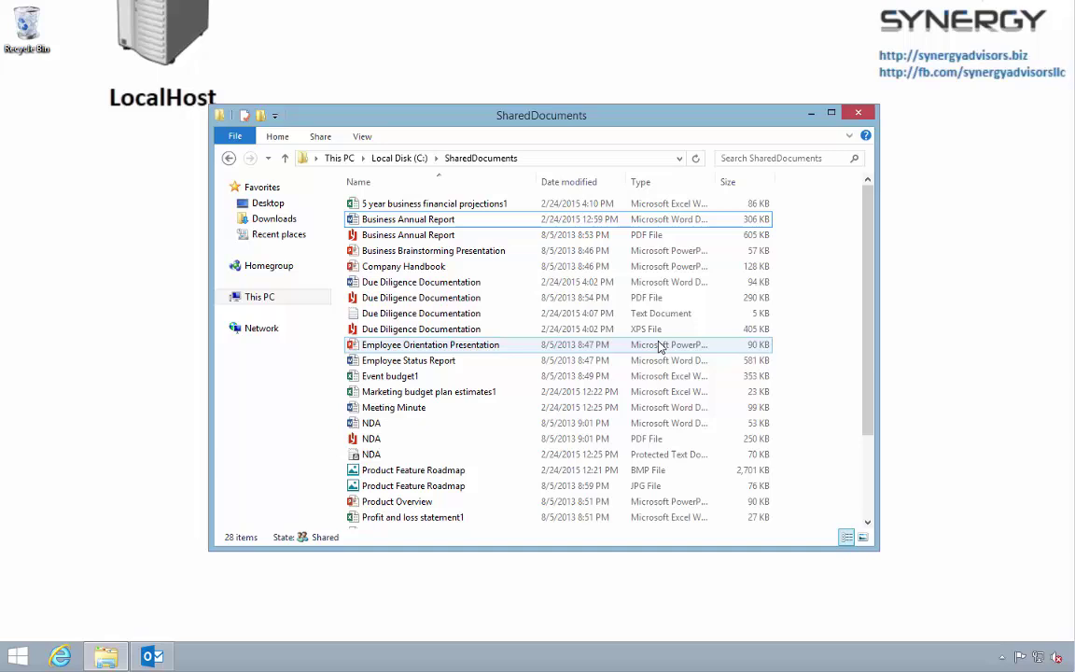
Step: Protect the Due Diligence Documentation text file with Legal Matters, then switch to Outlook
click(481, 317)
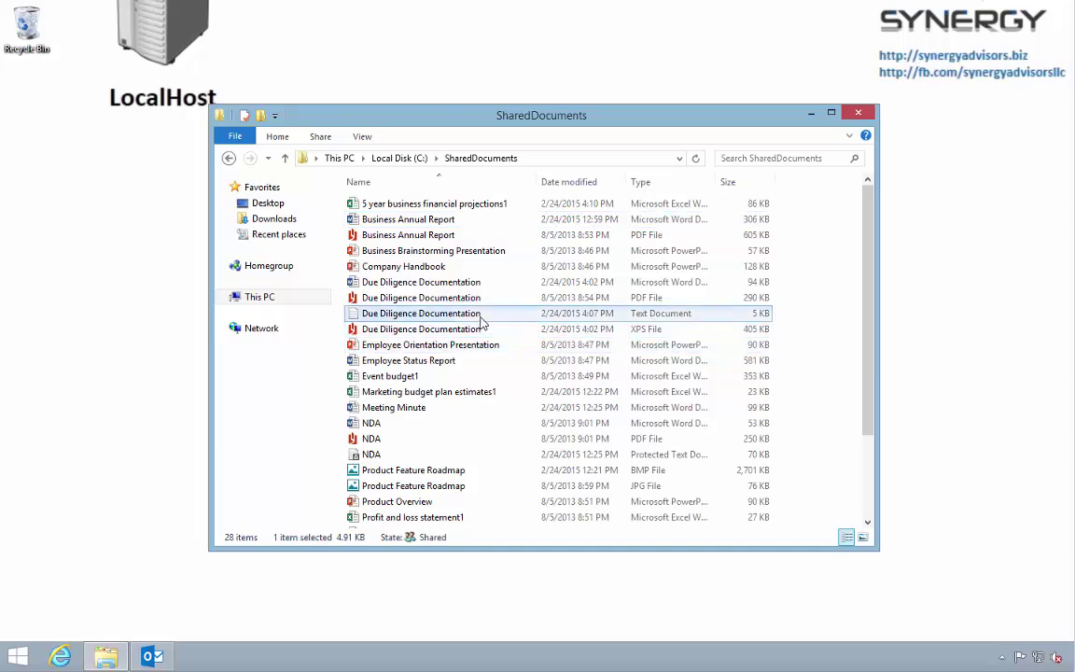
right_click(481, 318)
mouse_move(645, 380)
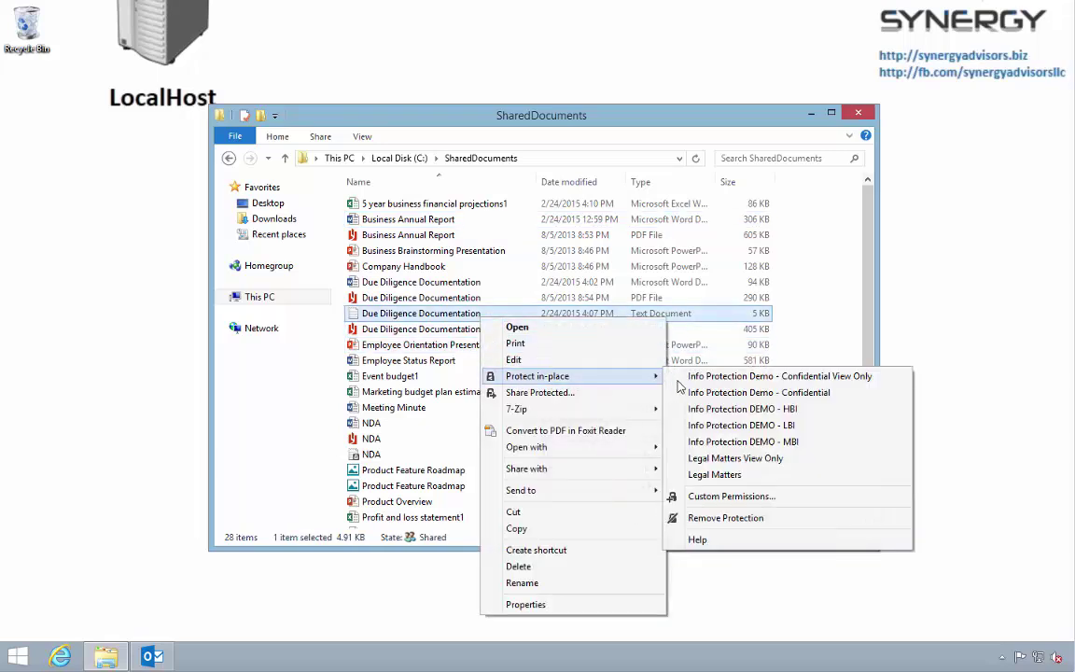
click(700, 475)
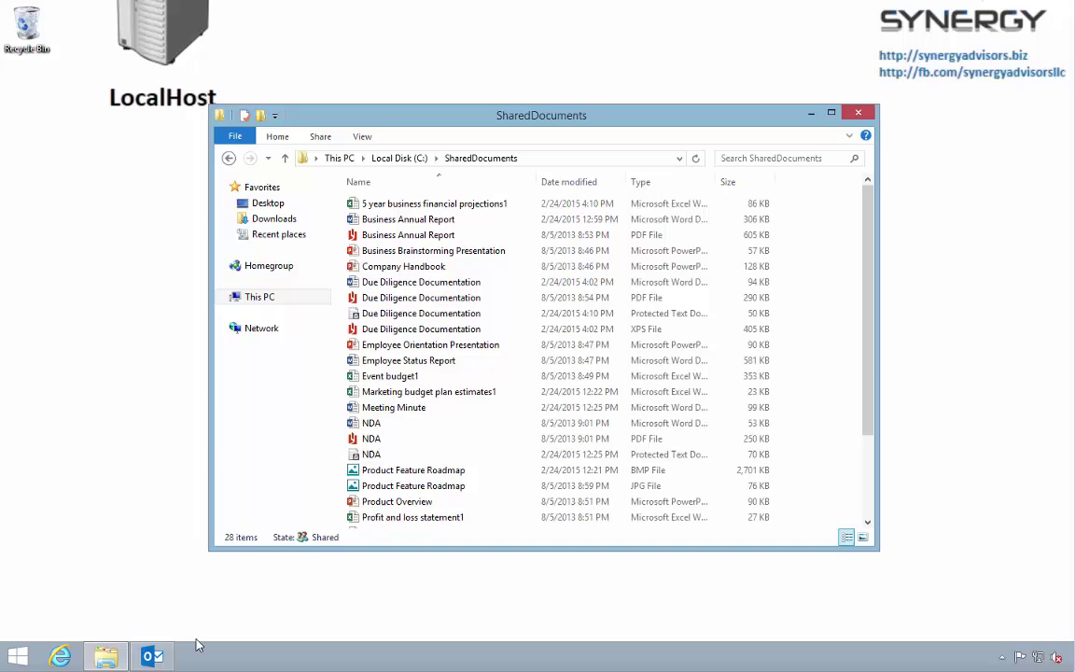
click(154, 656)
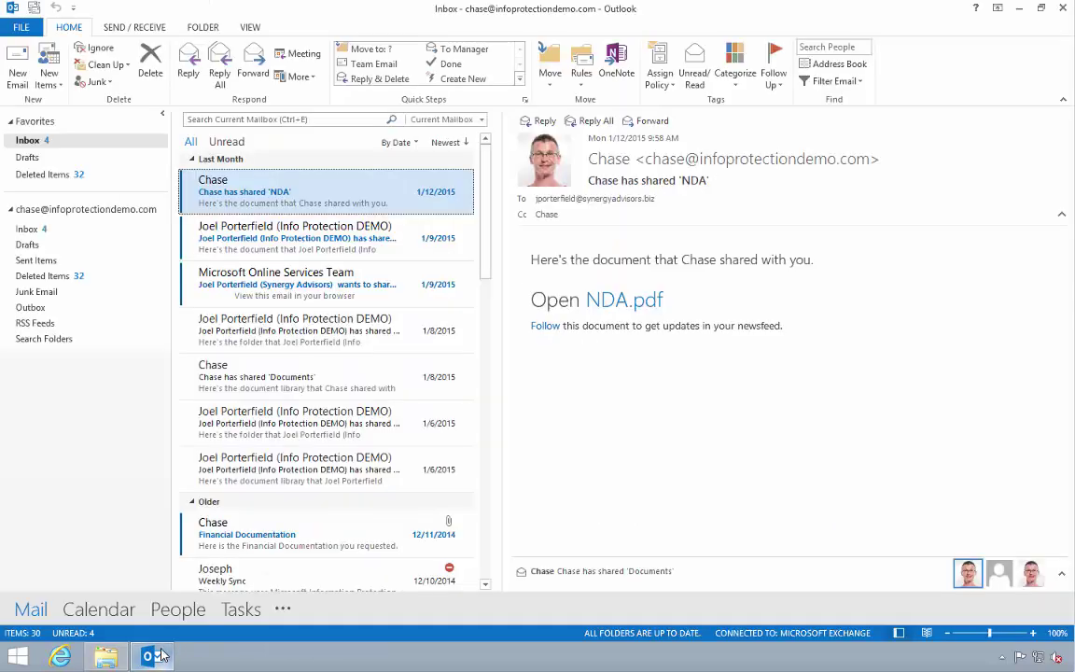
Step: Create a new email and apply the Legal Matters View Only permission from Options
click(18, 80)
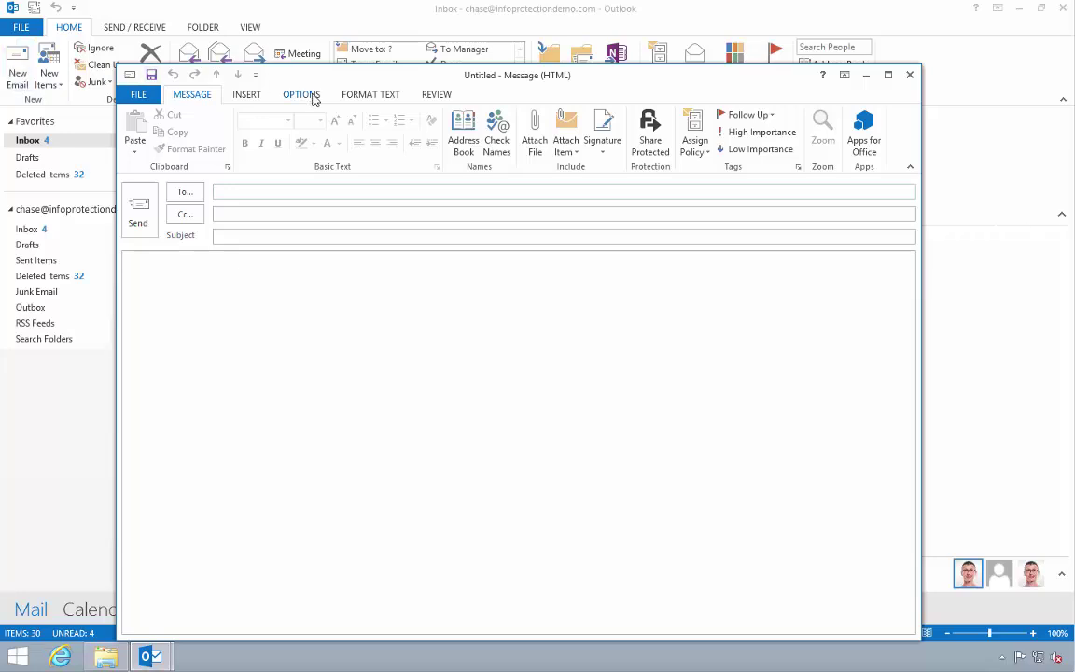
click(313, 99)
click(341, 152)
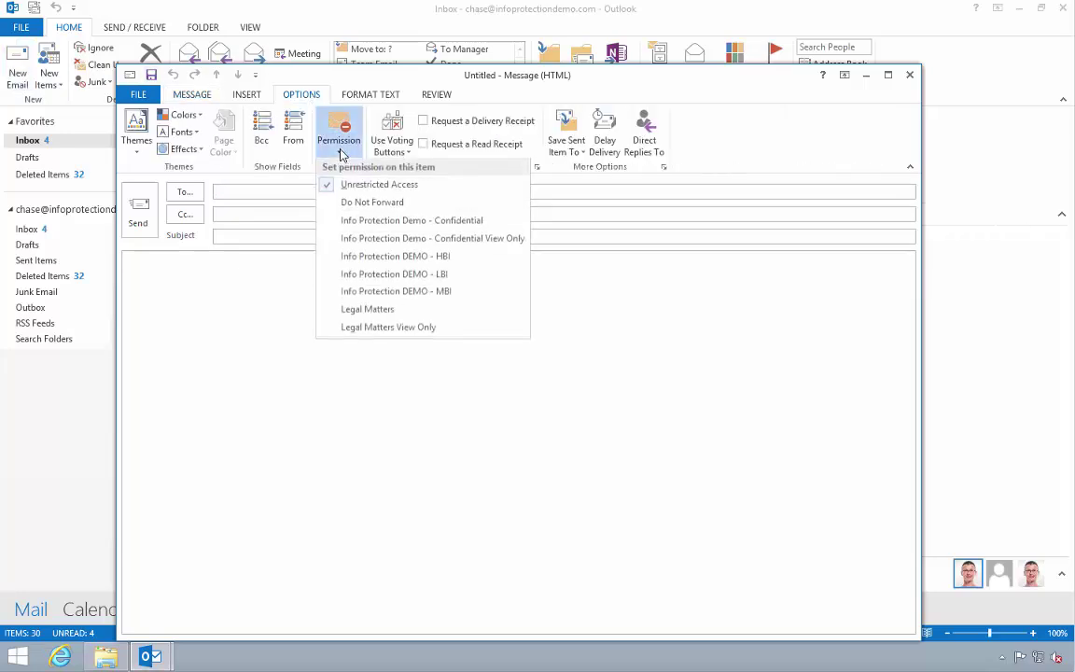
click(373, 331)
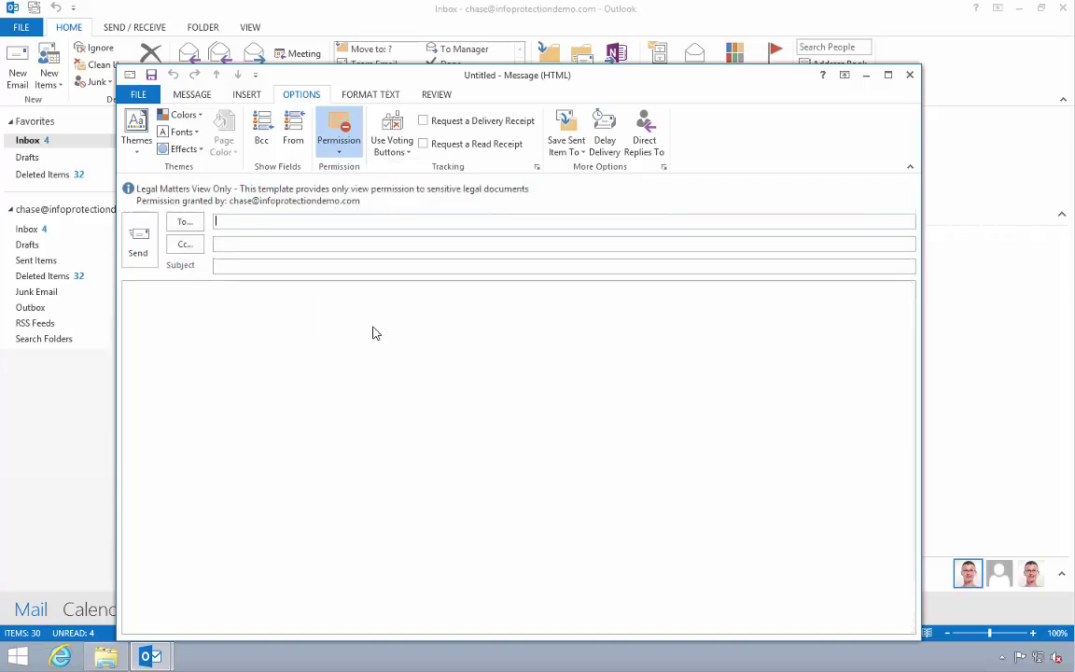